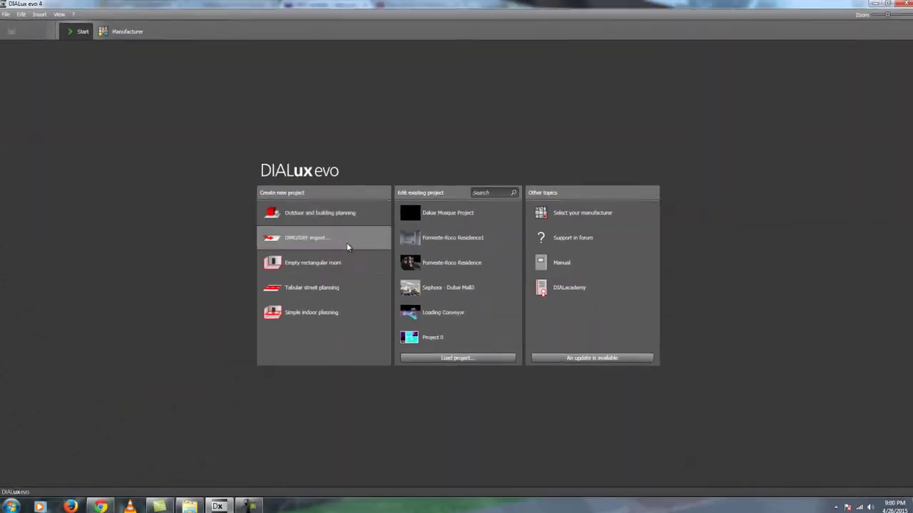
- Start an outdoor and building planning project and import the drawing Dialux evo tutorial.dwg
click(328, 213)
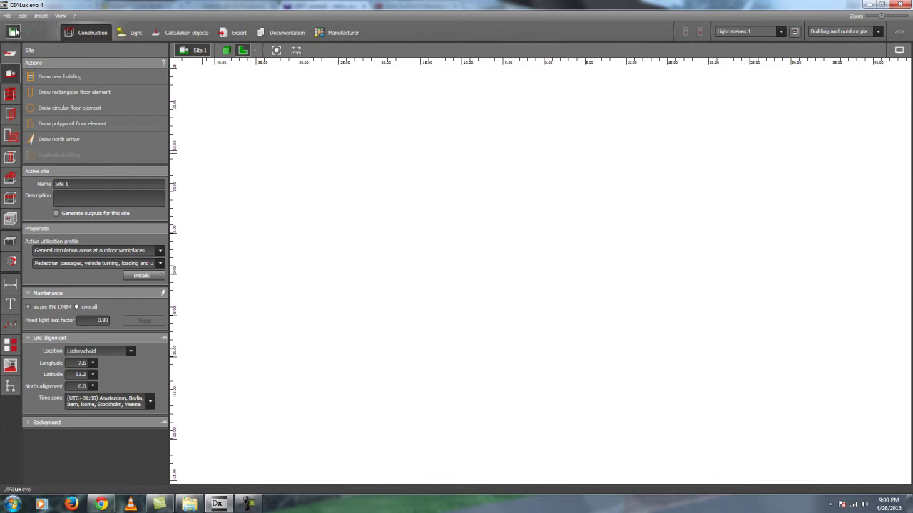
click(7, 15)
click(401, 188)
click(10, 54)
click(64, 76)
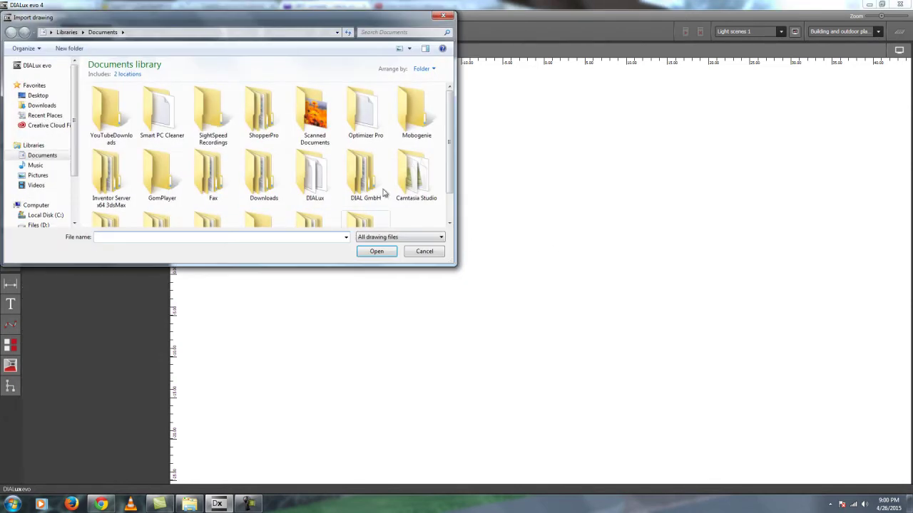
click(43, 105)
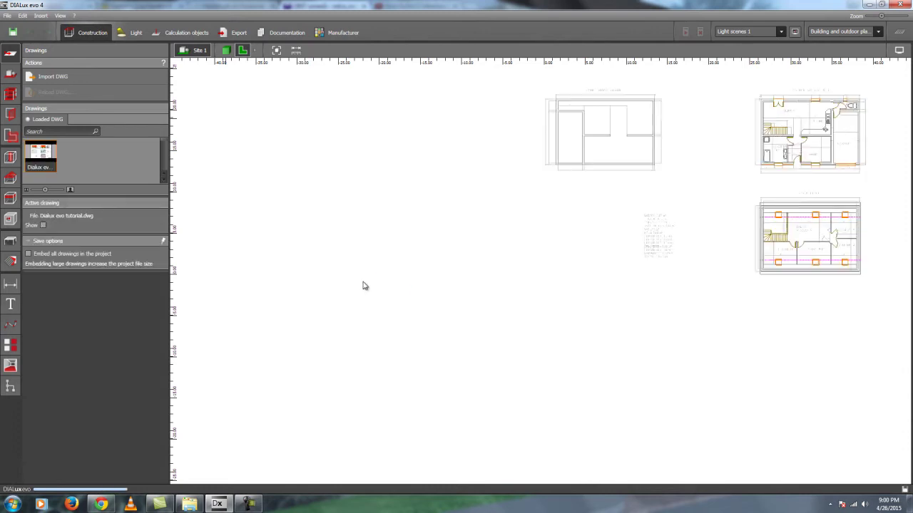
- Set the imported drawing's units to millimetres
click(150, 256)
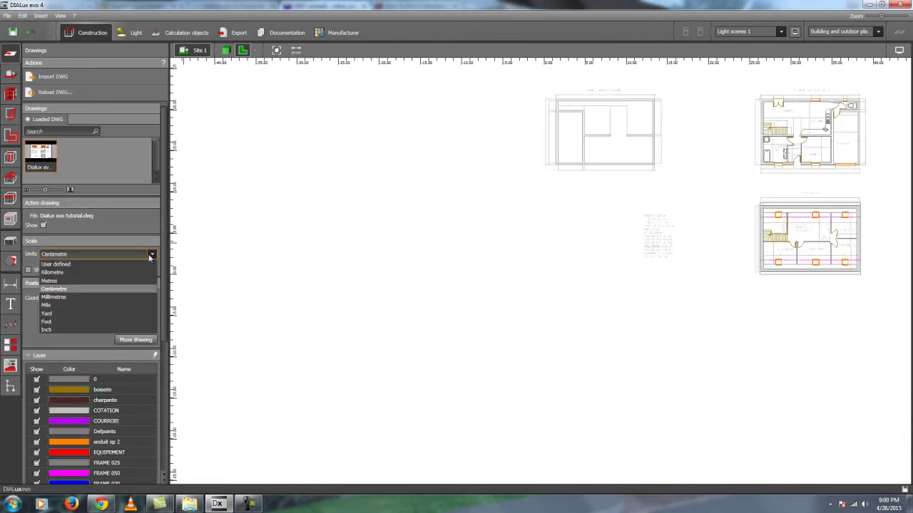
click(111, 296)
scroll(330, 269, up, 5)
scroll(523, 249, up, 3)
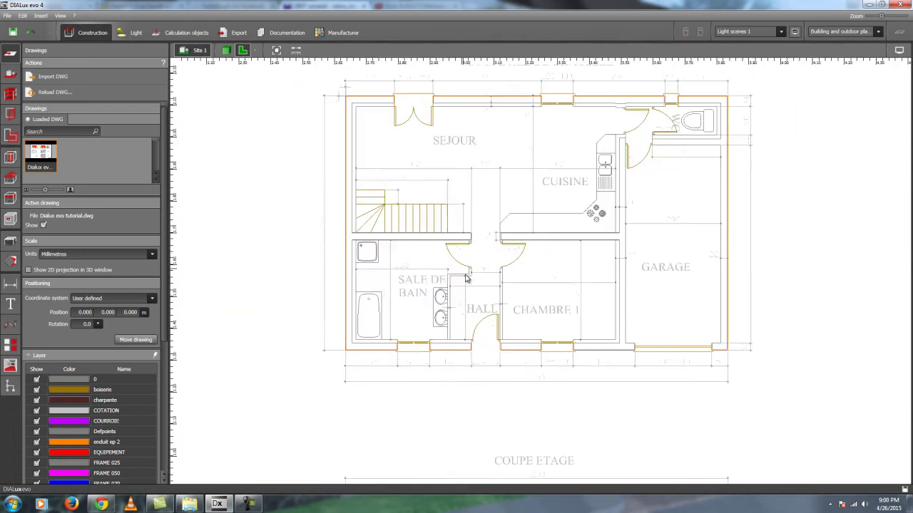
scroll(534, 279, up, 1)
middle_drag(503, 308, 526, 279)
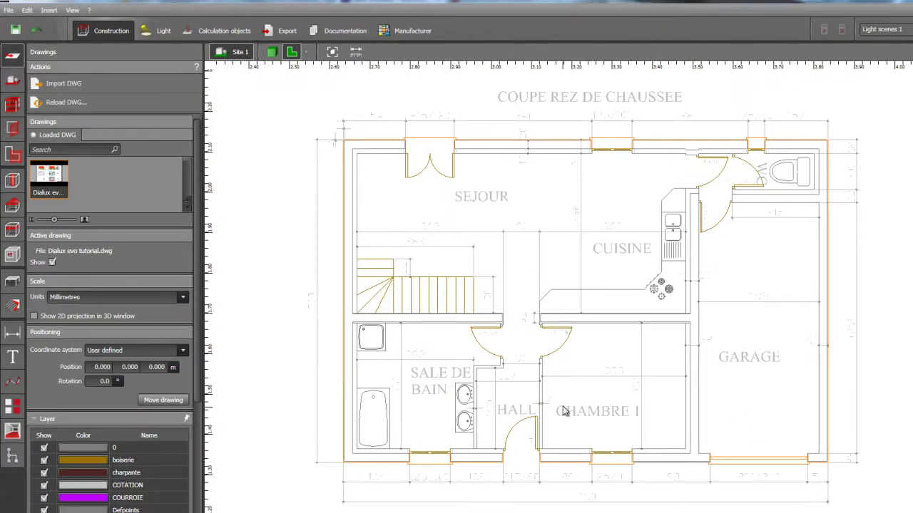
- Draw a new building around the ground floor plan and a closed indoor contour for the Sejour/Cuisine room, about 8.3 by 4.08 m
click(10, 81)
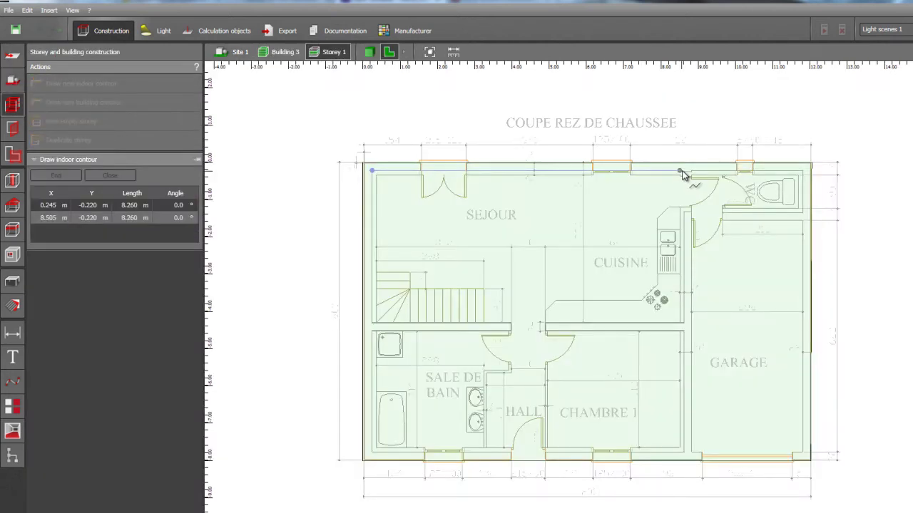
click(680, 172)
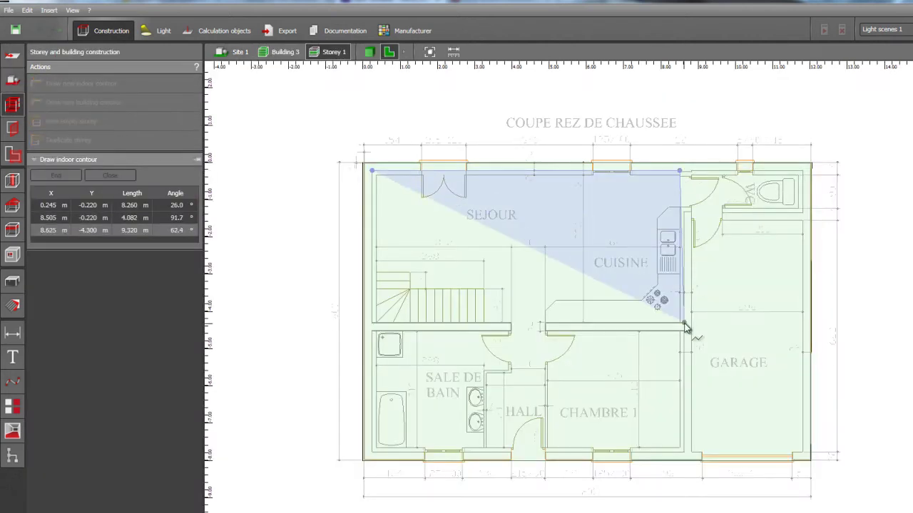
click(683, 323)
click(373, 324)
right_click(422, 301)
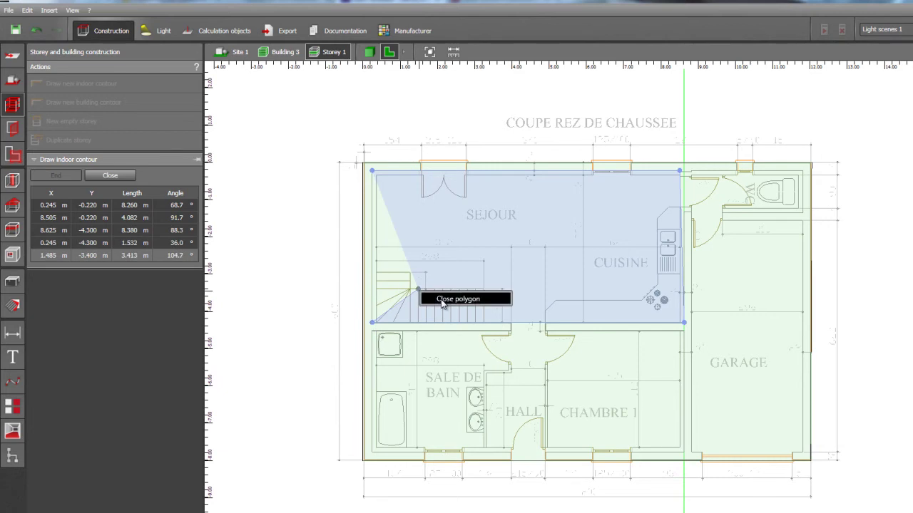
click(438, 299)
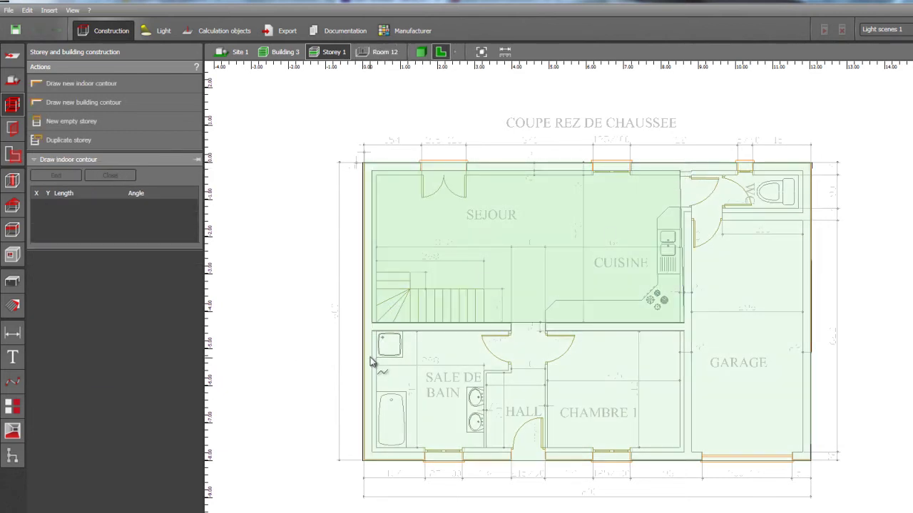
- Draw the L-shaped indoor contour of the Sale de Bain, about 3.24 m along its outer side wall, and close it
click(372, 331)
click(373, 454)
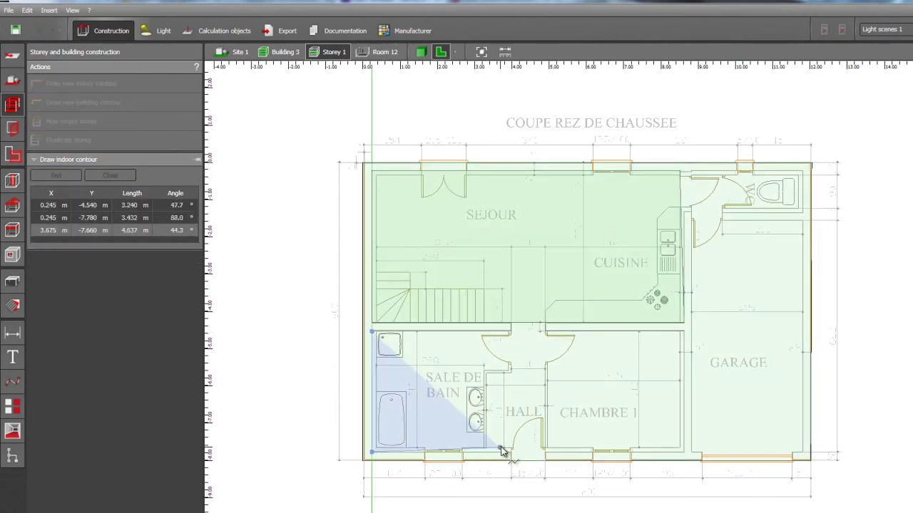
click(482, 451)
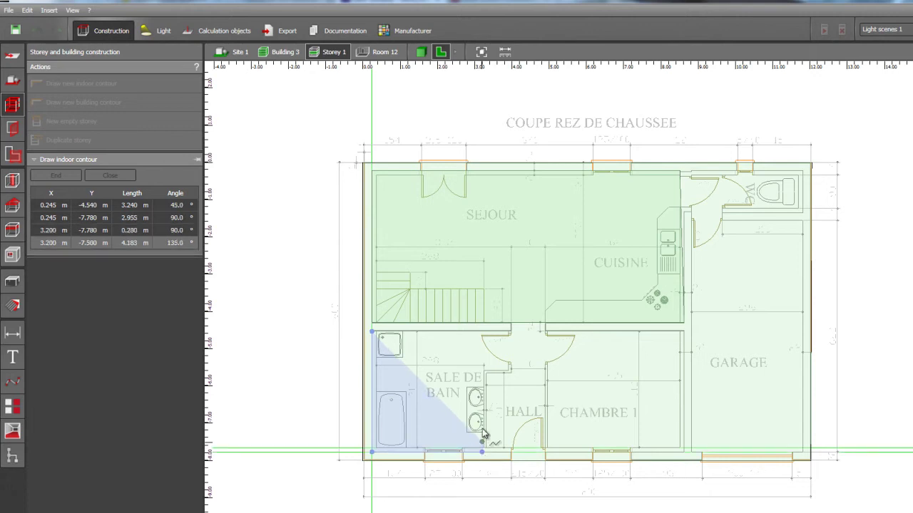
click(499, 378)
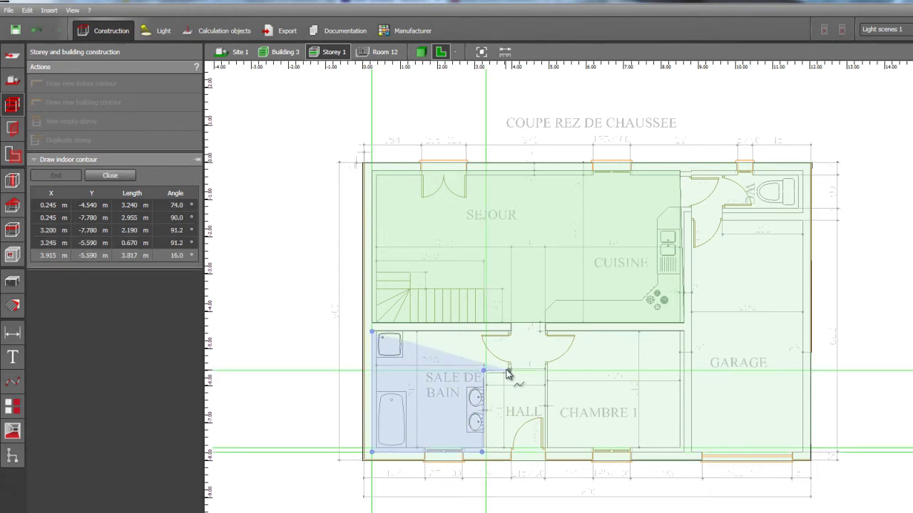
click(507, 372)
click(509, 333)
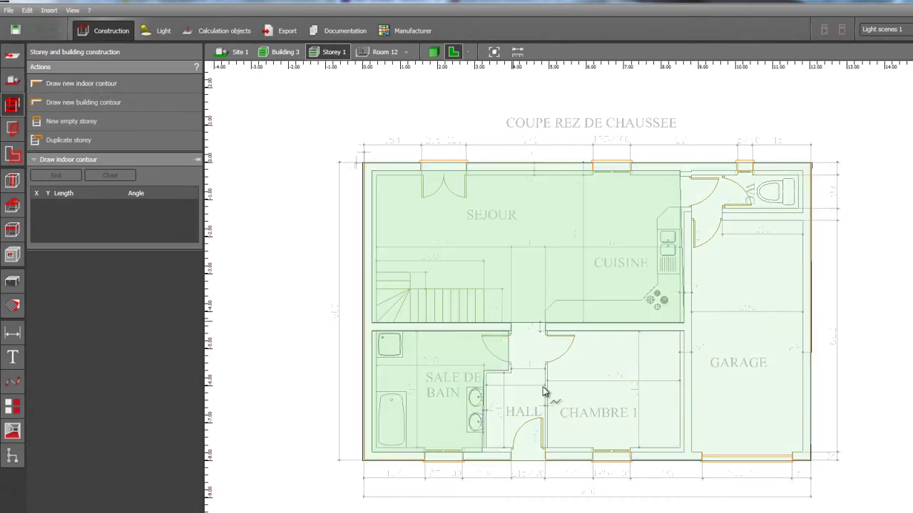
- Draw a closed rectangular indoor contour for Chambre 1, about 3.53 by 3.24 m
click(683, 333)
click(683, 454)
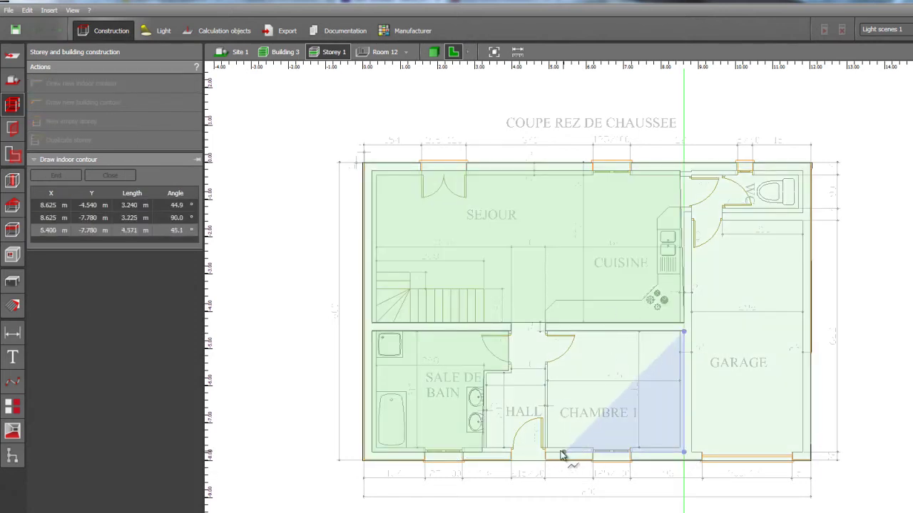
click(553, 451)
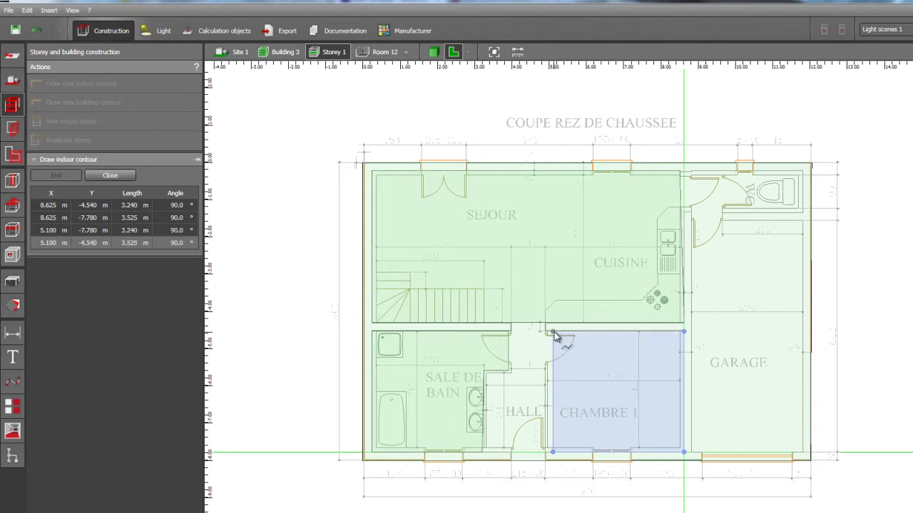
click(554, 332)
right_click(596, 367)
click(600, 374)
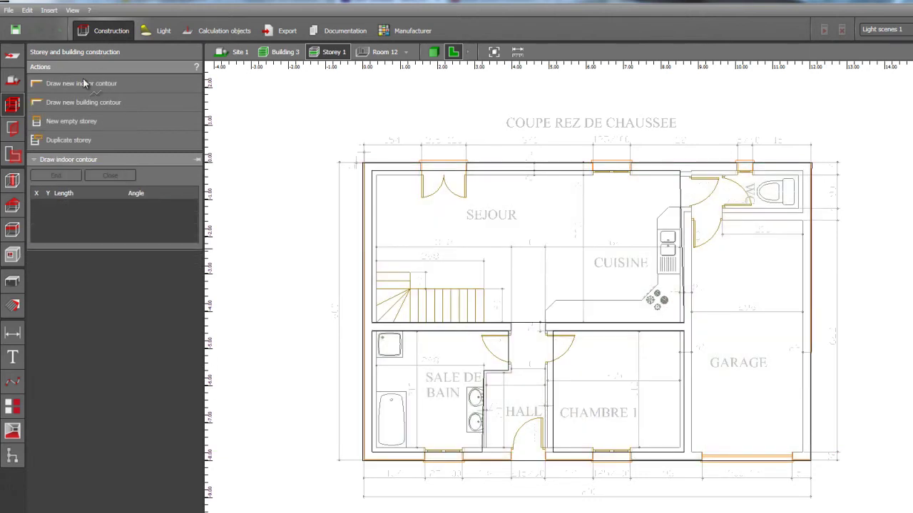
- Draw a closed rectangular indoor contour for the garage, about 2.98 by 6.2 m
click(692, 452)
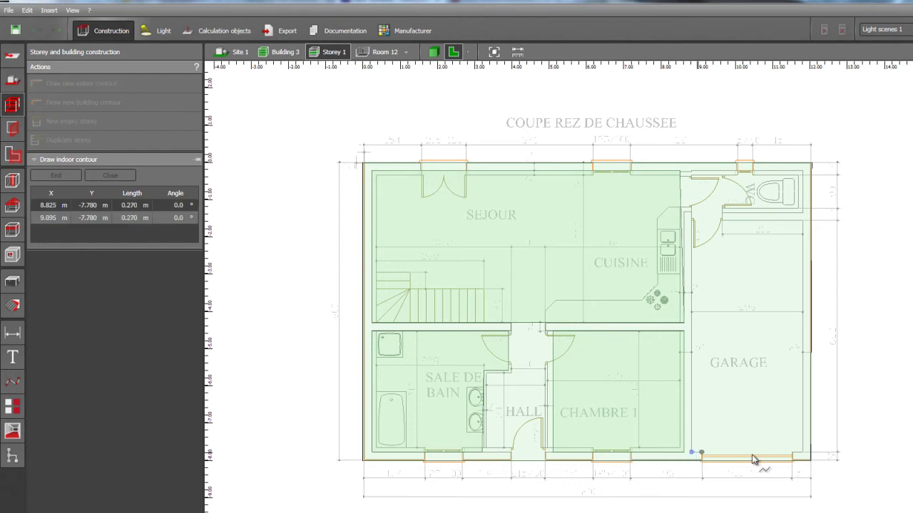
click(801, 452)
click(802, 221)
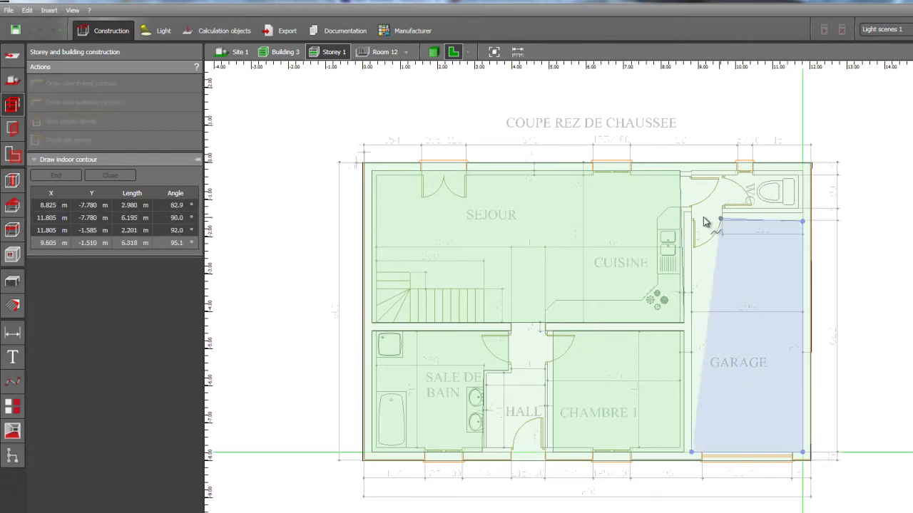
click(691, 221)
right_click(723, 262)
click(745, 269)
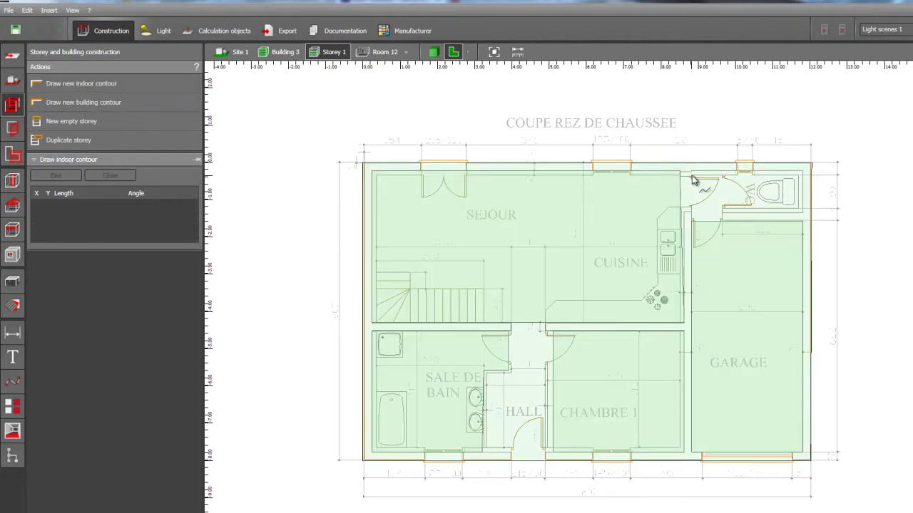
- Draw a closed indoor contour for the WC, about 2.98 by 0.9 m, and dismiss the save reminder
click(691, 175)
click(804, 175)
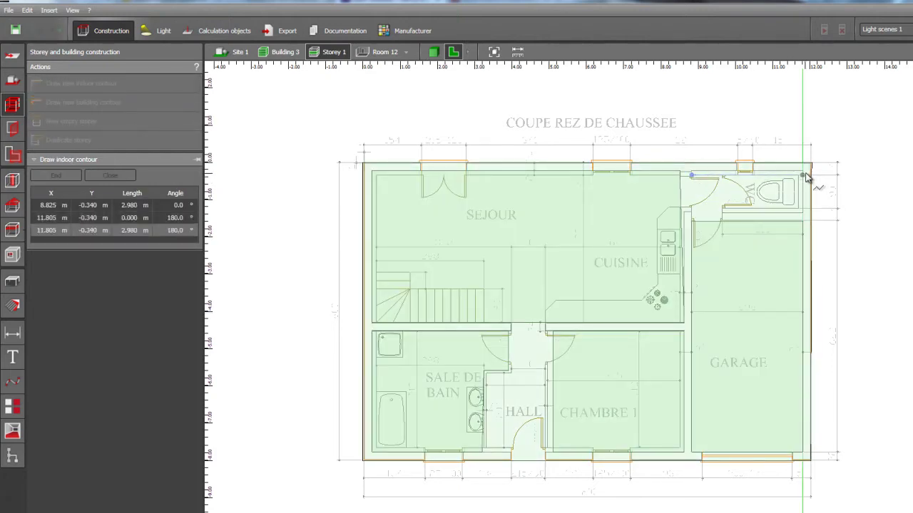
click(800, 211)
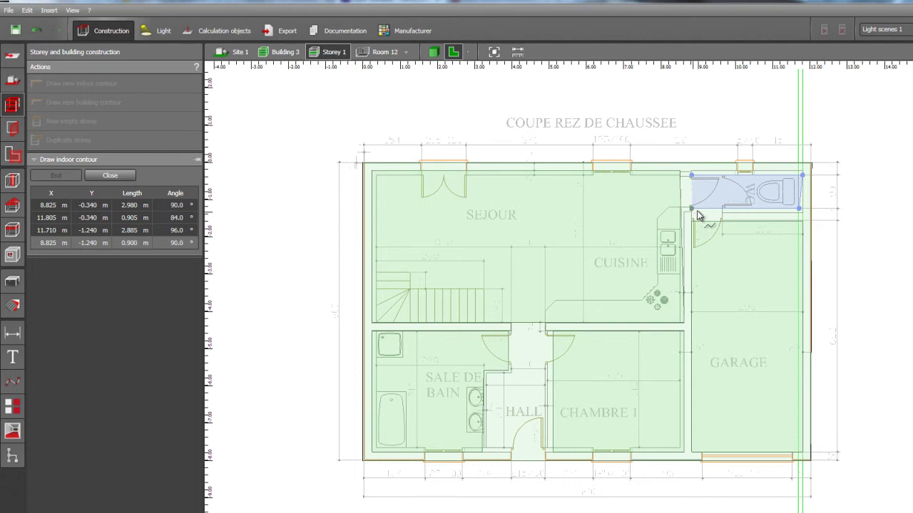
click(691, 208)
right_click(712, 200)
click(734, 206)
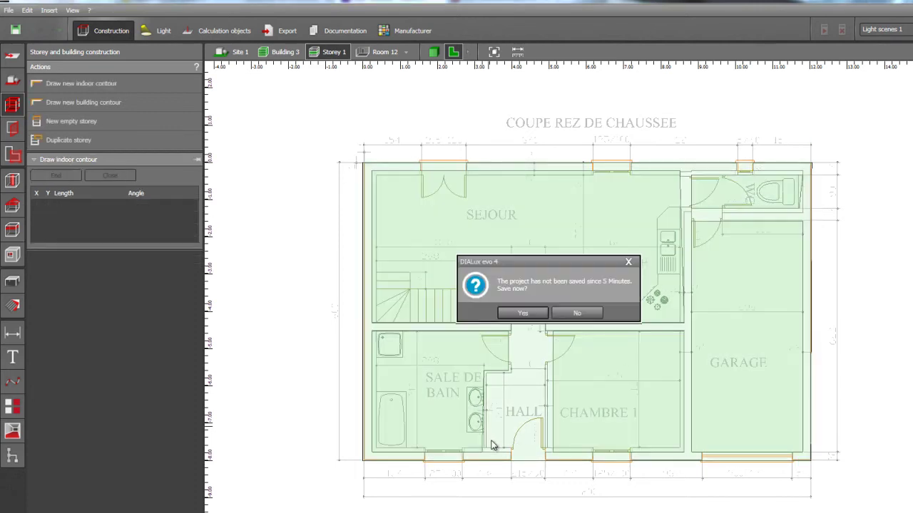
click(628, 262)
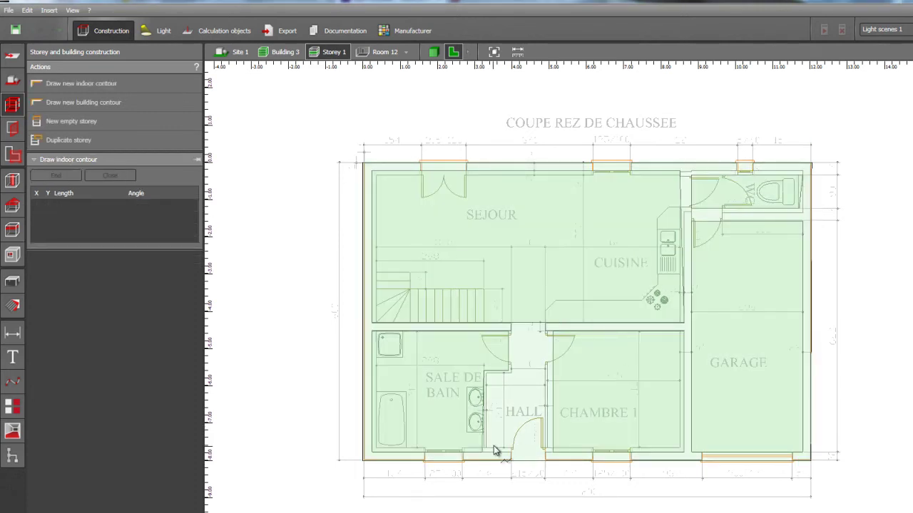
- Draw a triangular indoor contour in the hall, about 1.86 m long beside the bathroom wall, and finish it
click(492, 448)
click(493, 378)
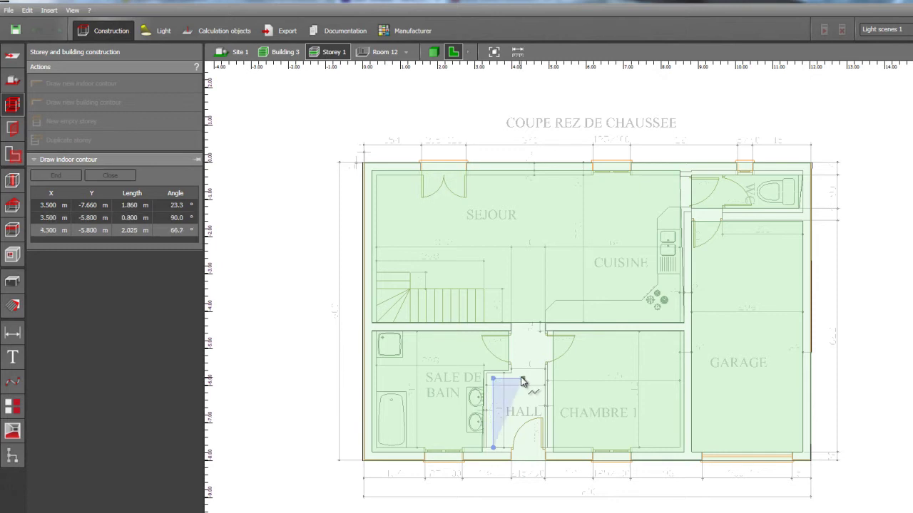
click(519, 378)
double_click(521, 327)
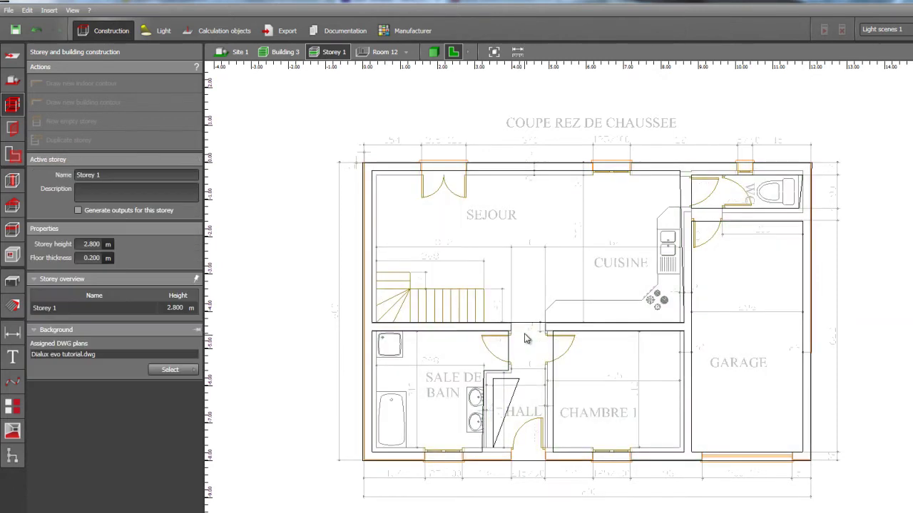
scroll(503, 422, up, 2)
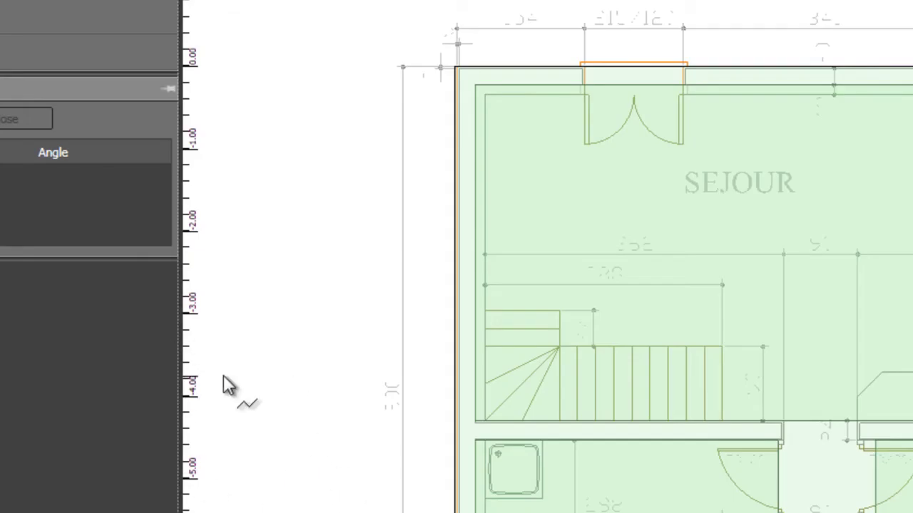
- Return to storey and building construction and select the Sejour/Cuisine contour to inspect its points and walls
click(16, 142)
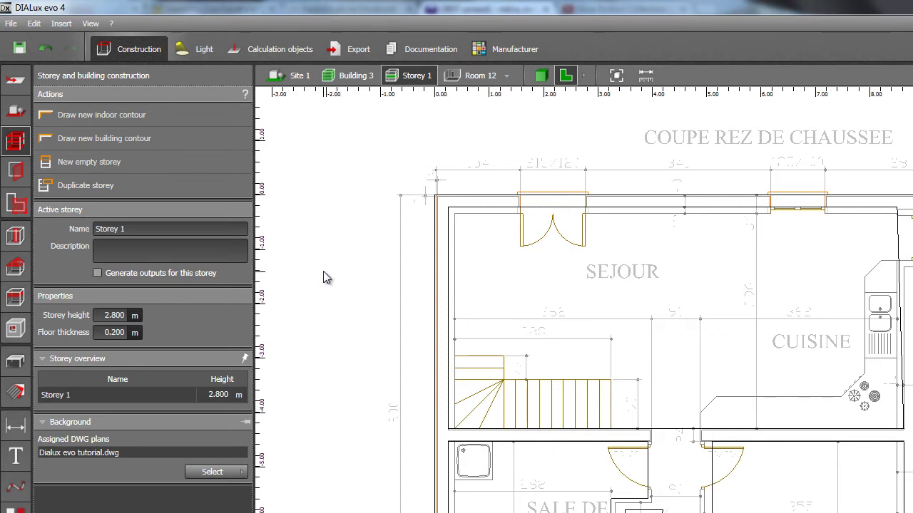
click(401, 230)
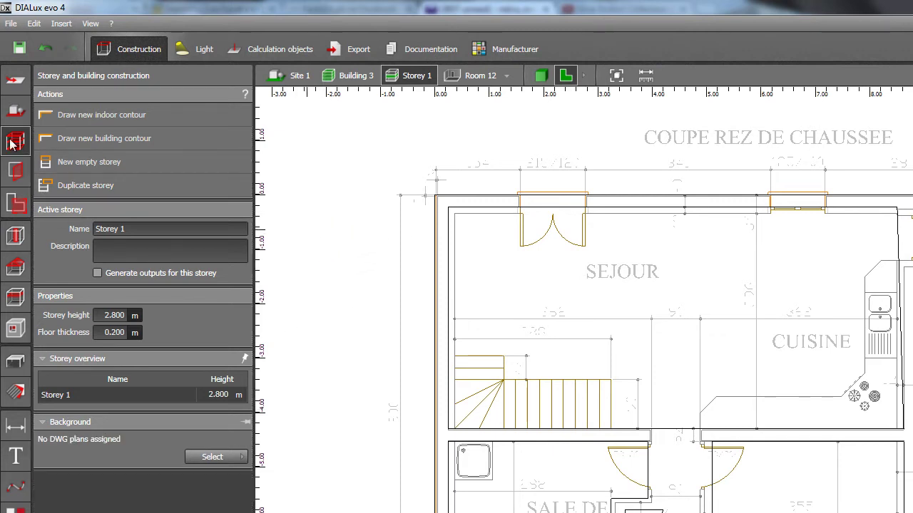
click(451, 258)
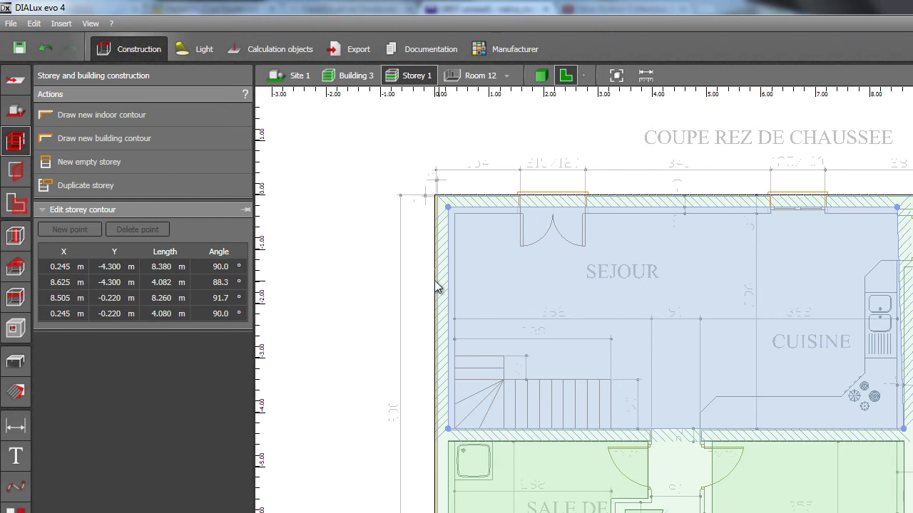
click(368, 266)
click(447, 276)
click(440, 299)
click(452, 301)
- Deselect the Sejour/Cuisine contour and select the Sale de Bain contour to inspect its points
click(456, 492)
click(460, 505)
click(340, 482)
click(713, 505)
click(400, 334)
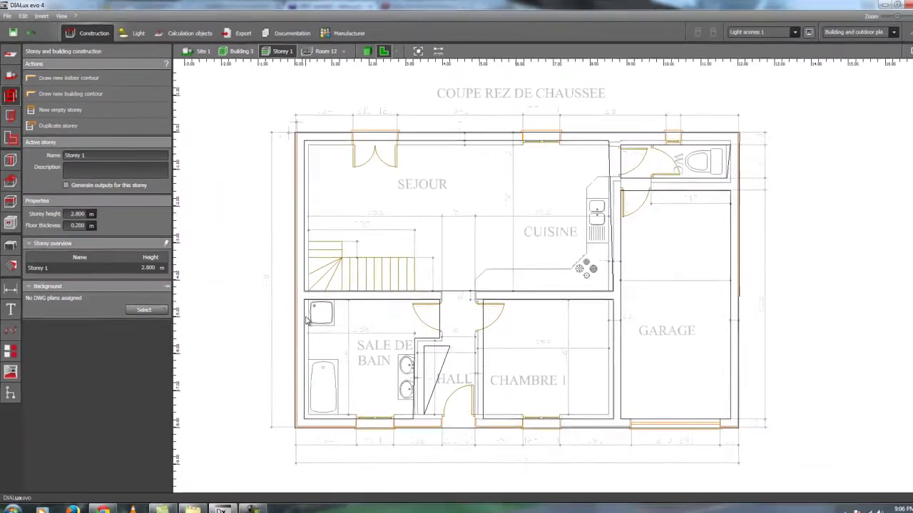
click(464, 469)
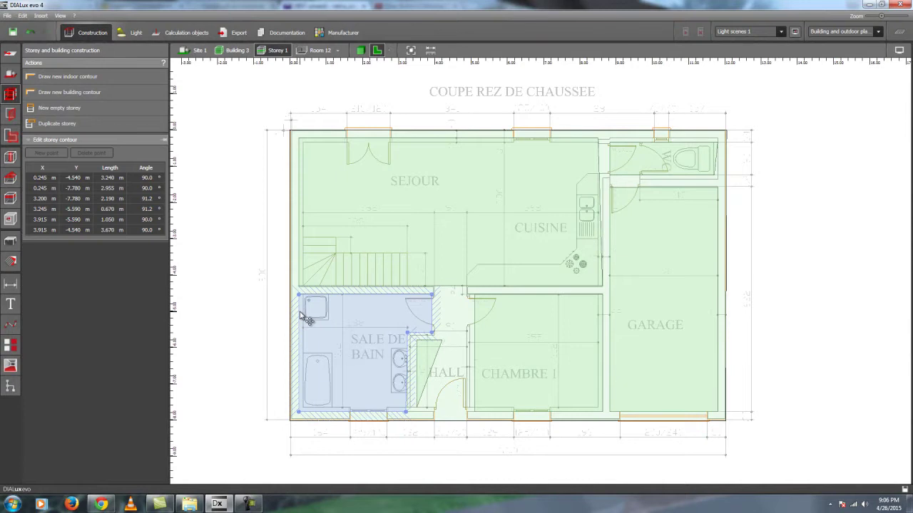
- Select the triangular hall contour and move its two bathroom-side points onto the hall's wall corners in the plan
middle_drag(280, 227, 332, 109)
scroll(447, 301, up, 6)
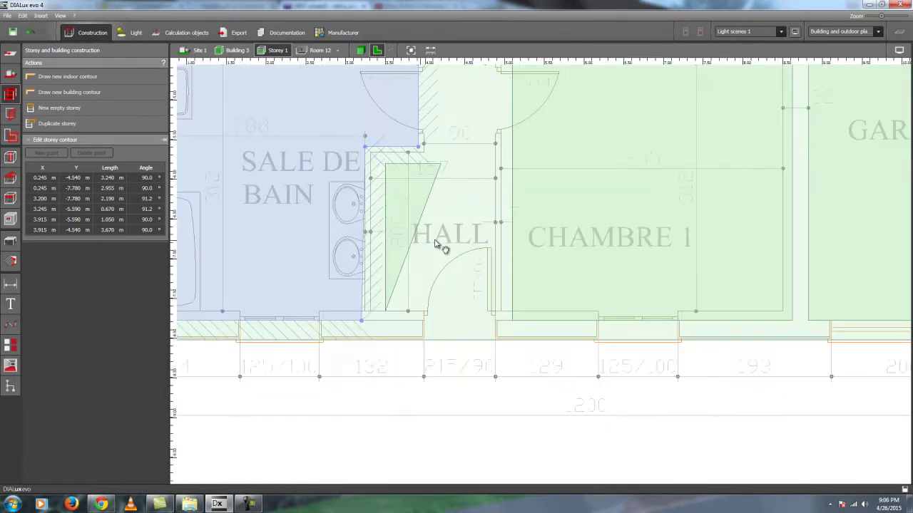
mouse_move(429, 319)
mouse_down()
mouse_move(438, 321)
mouse_move(432, 314)
mouse_up()
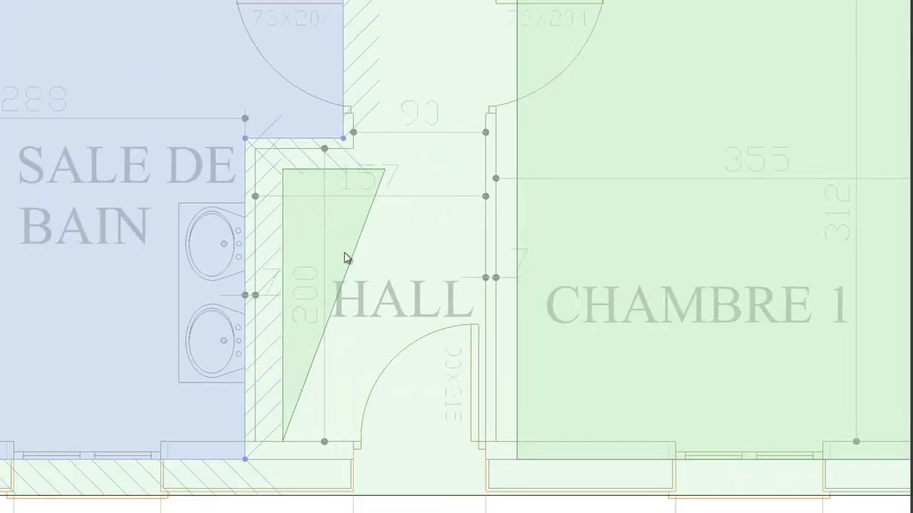
click(434, 127)
click(293, 173)
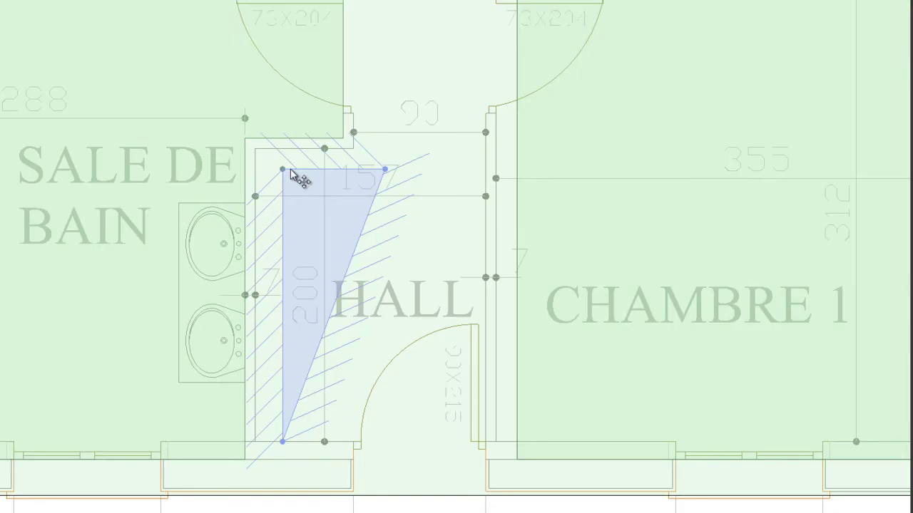
drag(292, 174, 256, 149)
drag(295, 452, 263, 454)
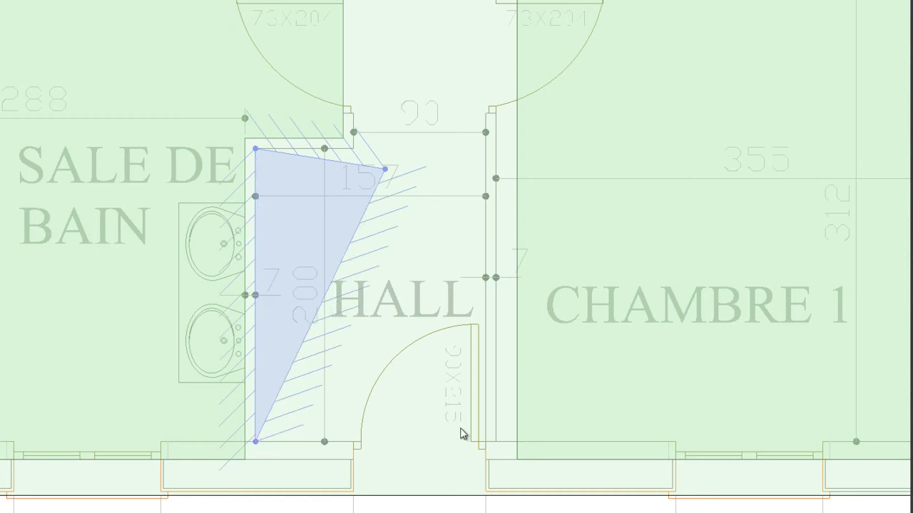
- Add a point to the hall contour and place it at the corner between the entrance door and the Chambre 1 wall
right_click(332, 319)
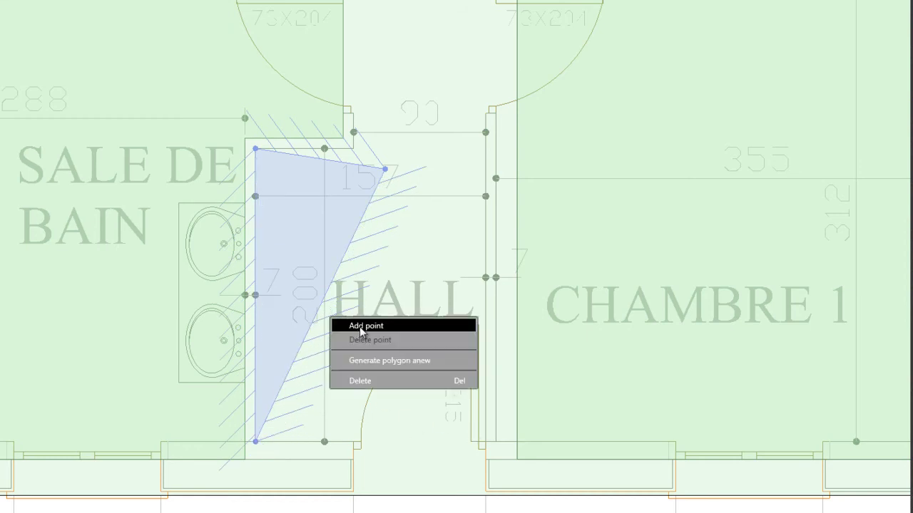
click(360, 329)
drag(363, 332, 488, 447)
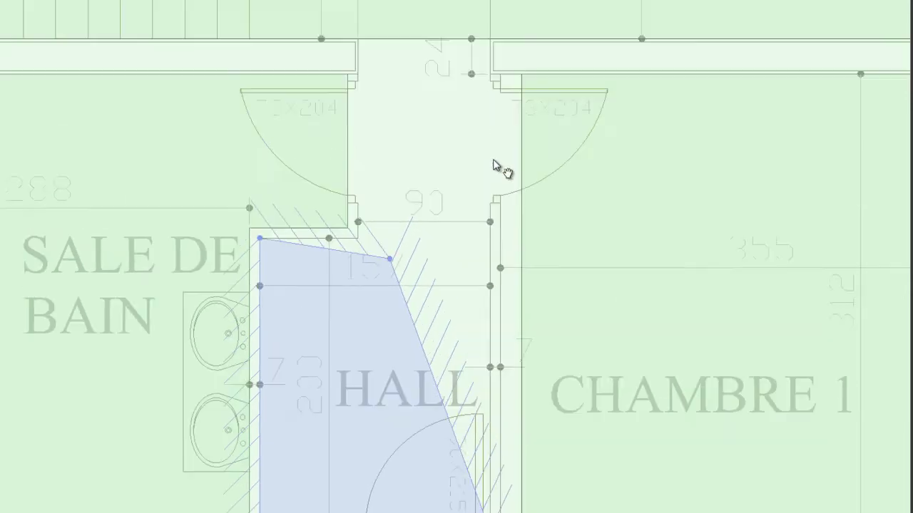
- Move the hall contour's point onto the bathroom wall corner, then add a point at the corner beside the Chambre 1 door
drag(390, 276, 358, 256)
right_click(378, 282)
click(400, 293)
drag(399, 294, 500, 108)
- Add a hall contour point at the corner beside the bathroom door and align the opposite corner with the Chambre 1 wall line
right_click(432, 151)
click(434, 153)
drag(434, 153, 361, 107)
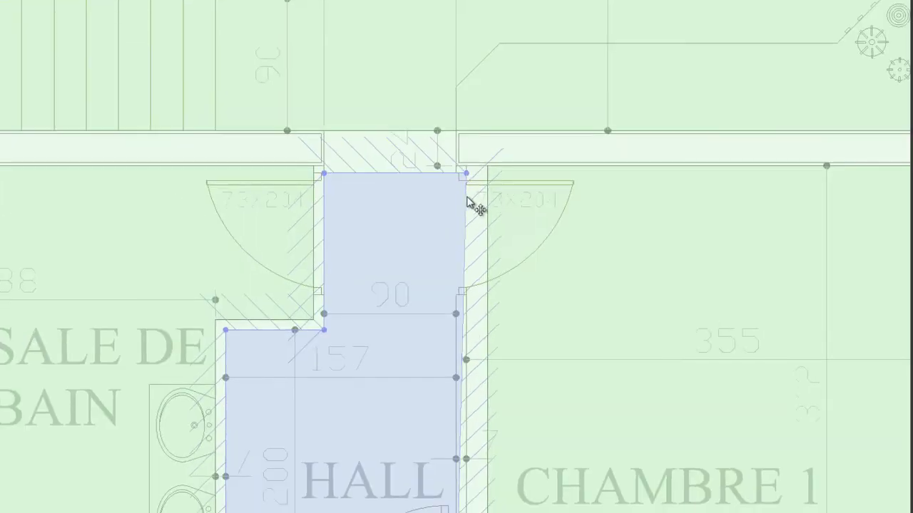
drag(467, 173, 457, 173)
- Straighten the Sejour/Cuisine contour's edge along the kitchen wall line and square the skewed end of the WC contour
ctrl+scroll(392, 320, down, 4)
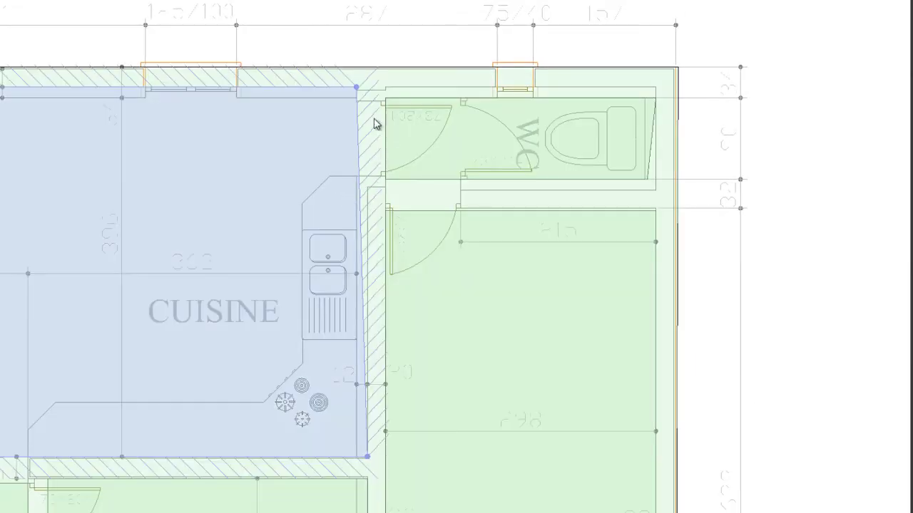
drag(368, 457, 358, 458)
middle_drag(412, 401, 587, 178)
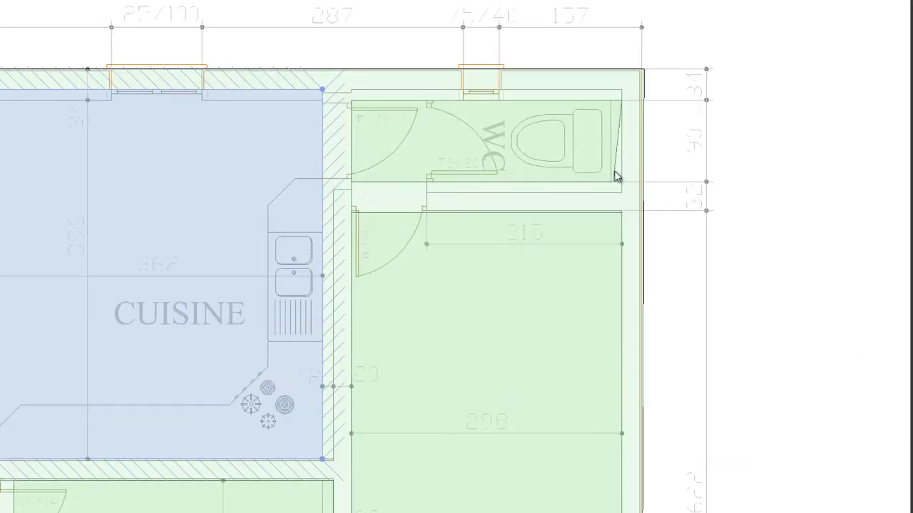
click(617, 177)
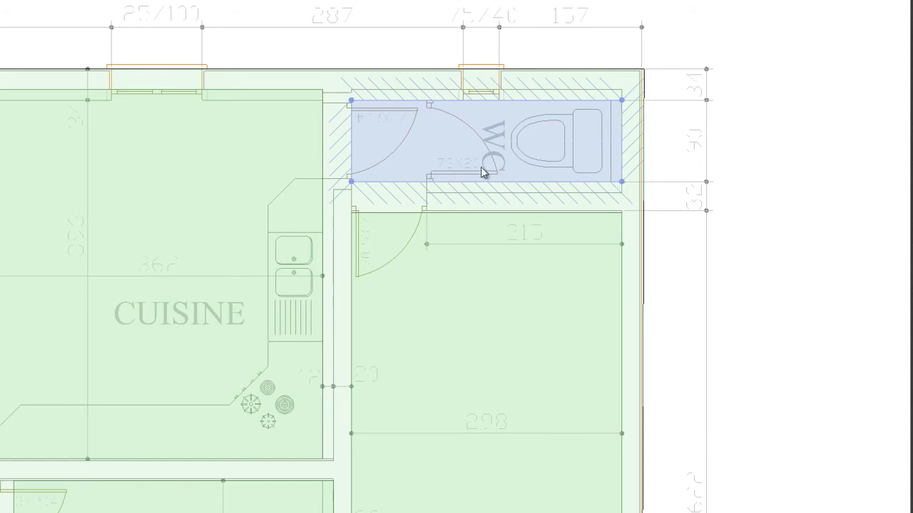
- Select the Garage contour and move its two WC-side corners onto the wall line at Y -1.560 m
middle_drag(603, 255, 587, 180)
scroll(527, 293, down, 1)
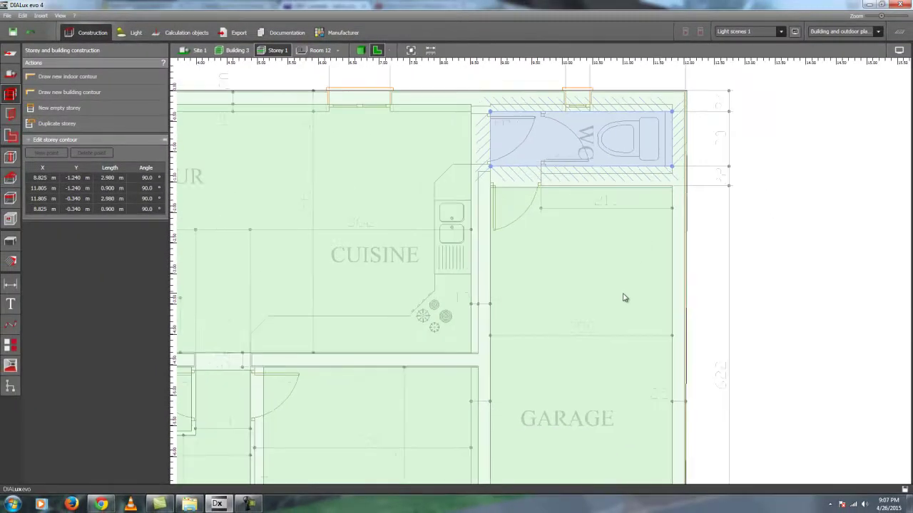
scroll(605, 250, down, 2)
scroll(580, 189, up, 2)
click(584, 184)
scroll(720, 166, up, 2)
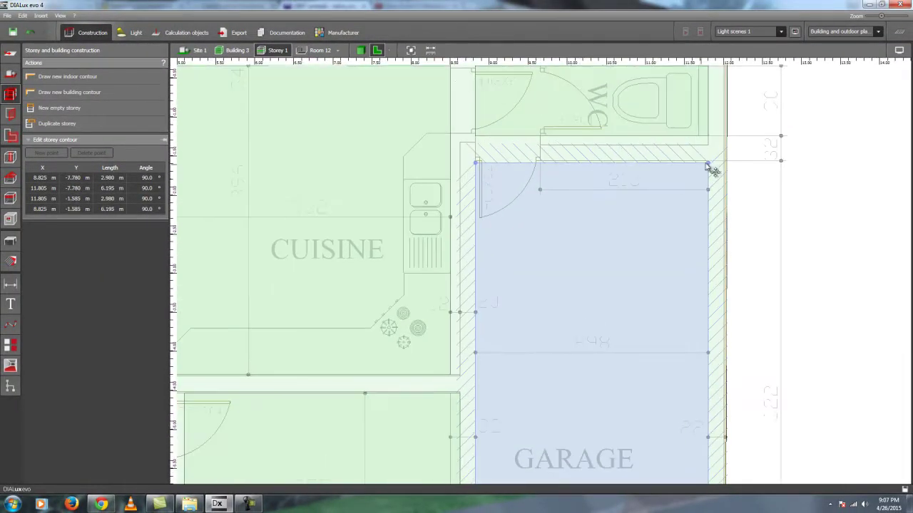
drag(716, 166, 709, 162)
mouse_move(475, 163)
mouse_down()
mouse_move(477, 148)
mouse_move(475, 162)
mouse_up()
scroll(580, 420, down, 1)
right_drag(580, 420, 564, 212)
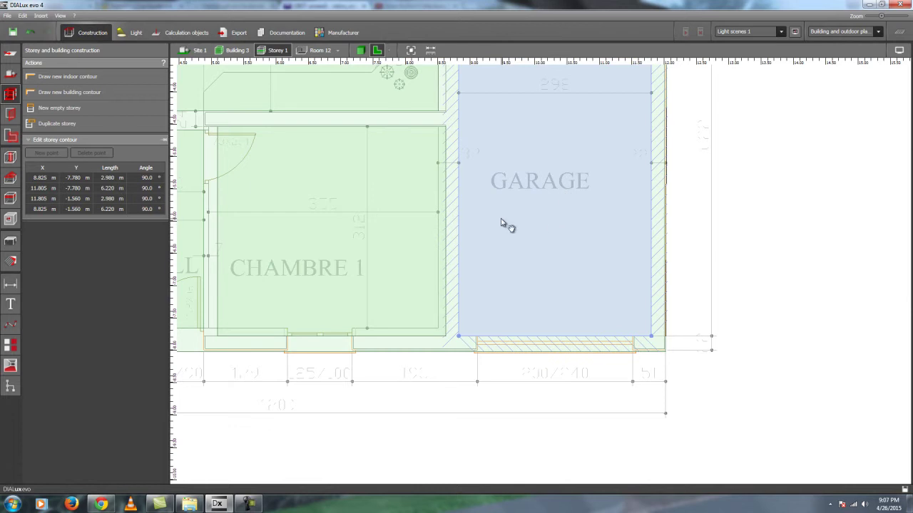
- Switch to the 3D view, deselect the Garage contour and examine the ground-floor walls from several angles
middle_drag(510, 234, 720, 320)
scroll(670, 348, down, 1)
middle_drag(436, 251, 481, 268)
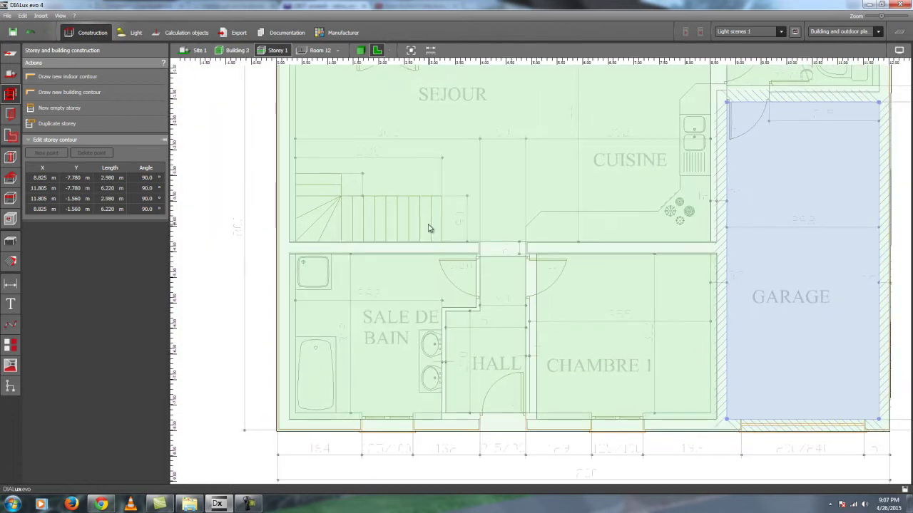
click(360, 50)
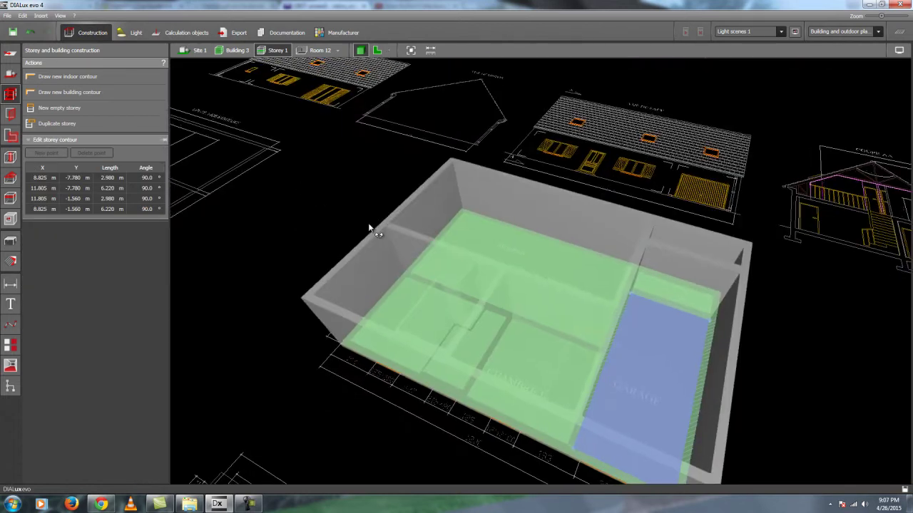
click(275, 369)
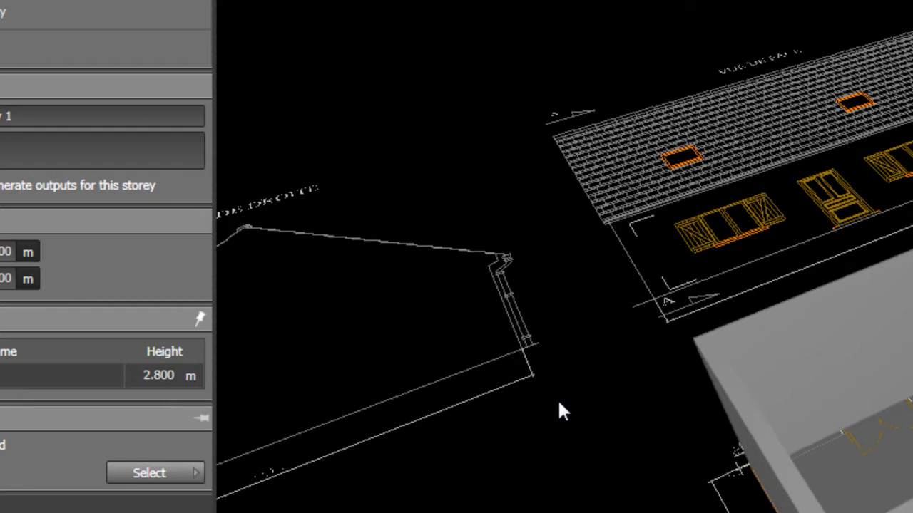
right_drag(558, 401, 508, 458)
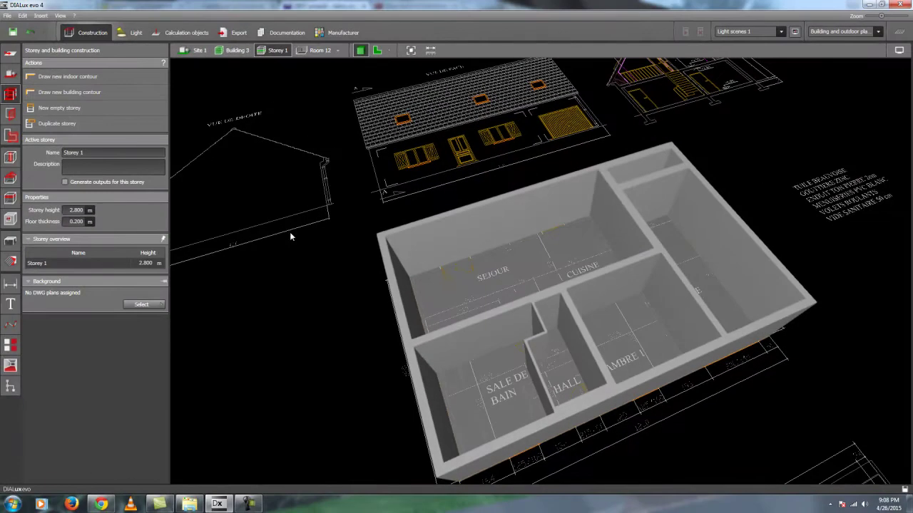
right_drag(293, 243, 289, 280)
right_drag(334, 222, 279, 217)
scroll(263, 215, up, 3)
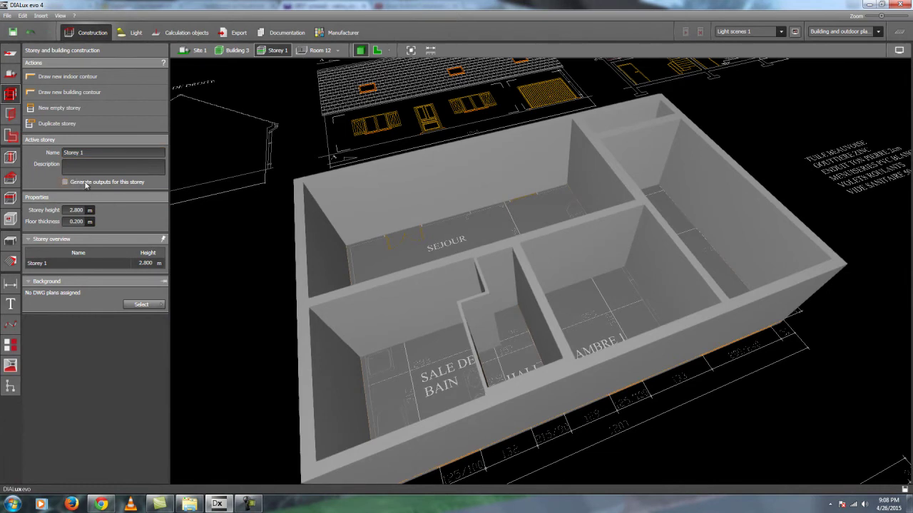
- Switch to the assessment zones of Storey 1 and select the Sejour/Cuisine space
click(10, 134)
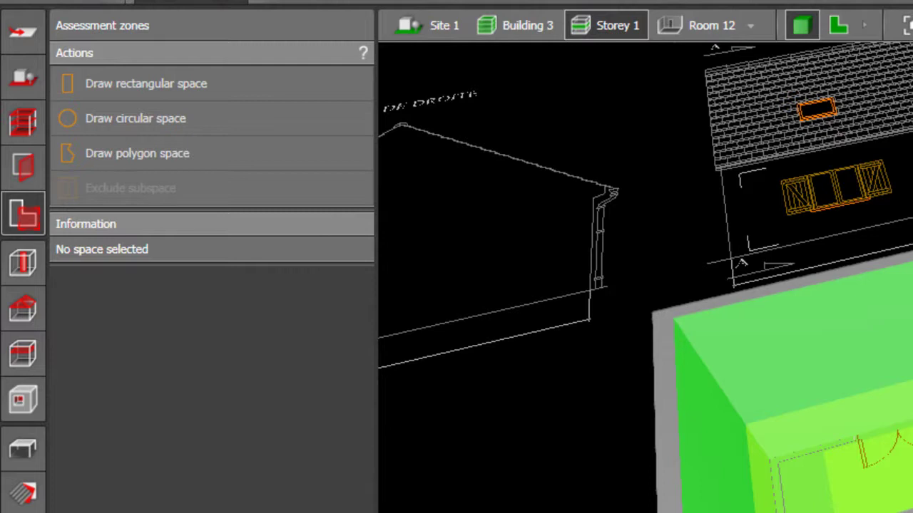
right_drag(856, 428, 412, 439)
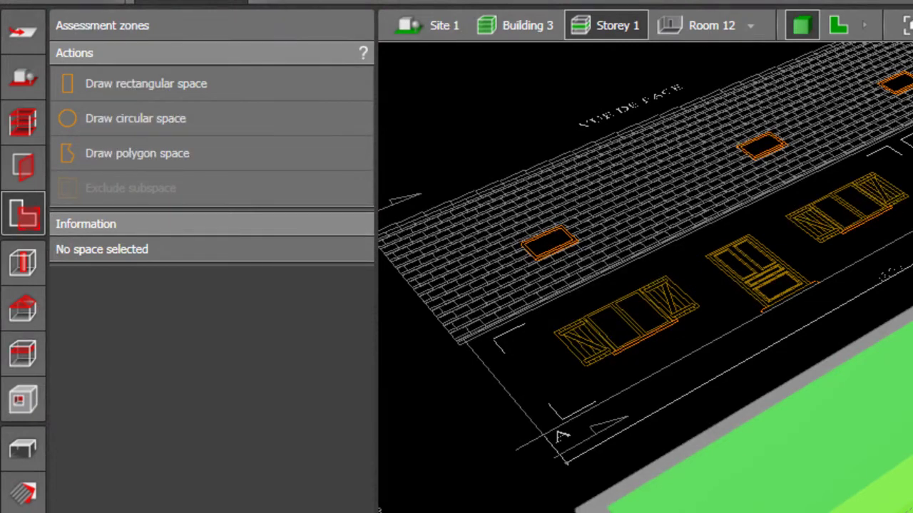
mouse_move(570, 321)
right_down()
mouse_move(620, 328)
mouse_move(606, 311)
mouse_move(763, 335)
right_up()
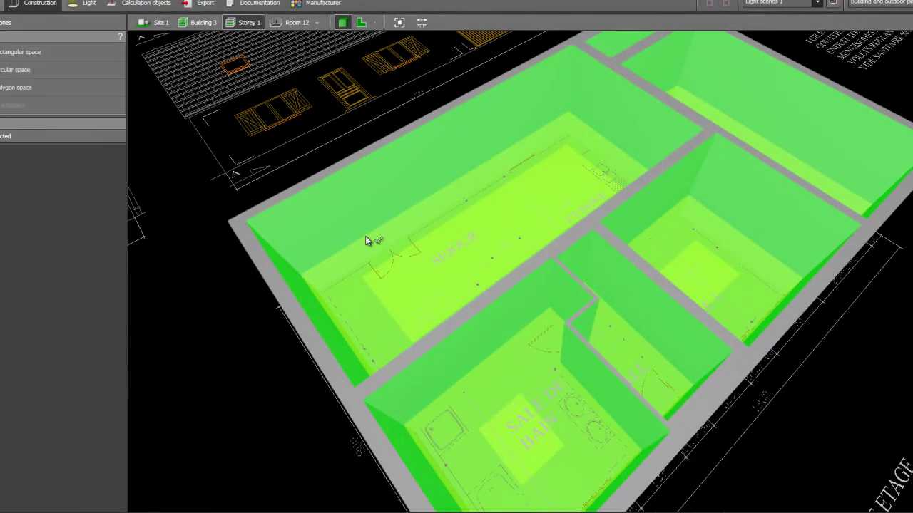
click(418, 229)
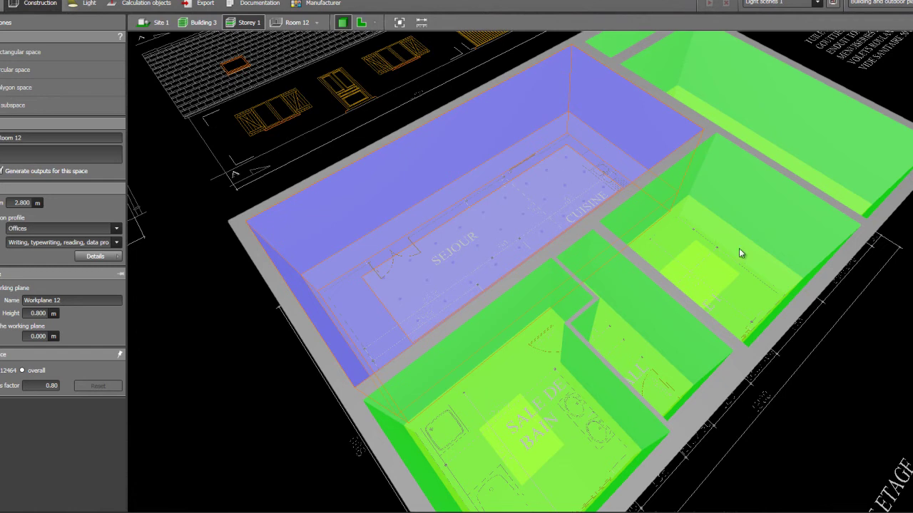
- Inspect the Chambre 1, Garage, Hall and Sale de Bain spaces in turn, then reselect the Sejour/Cuisine space
click(722, 239)
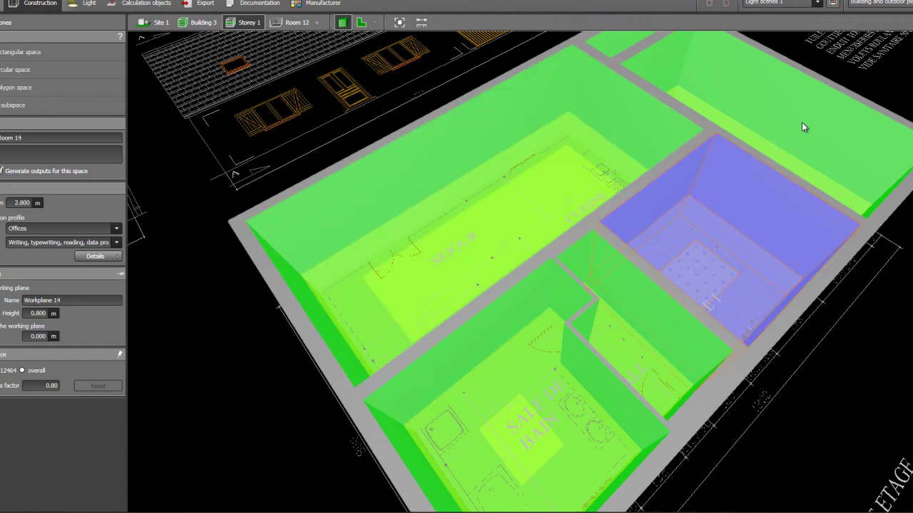
click(803, 127)
click(624, 306)
click(471, 352)
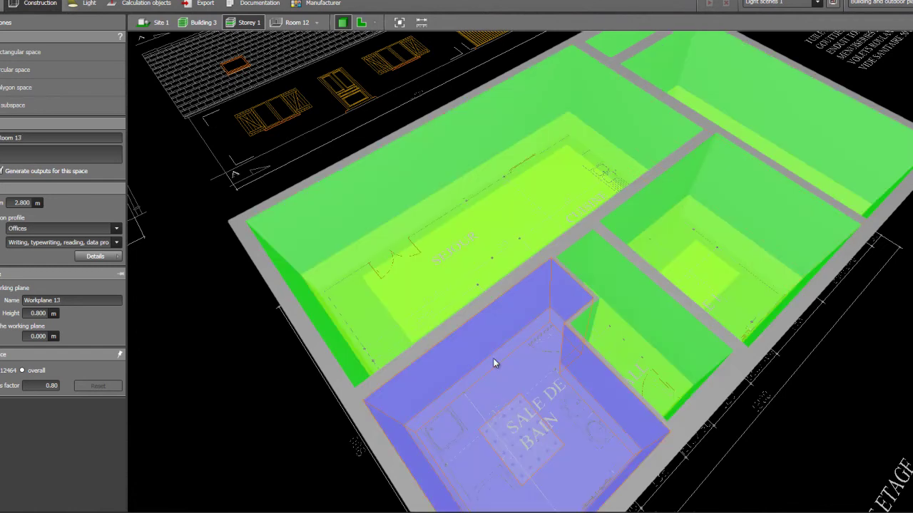
click(376, 255)
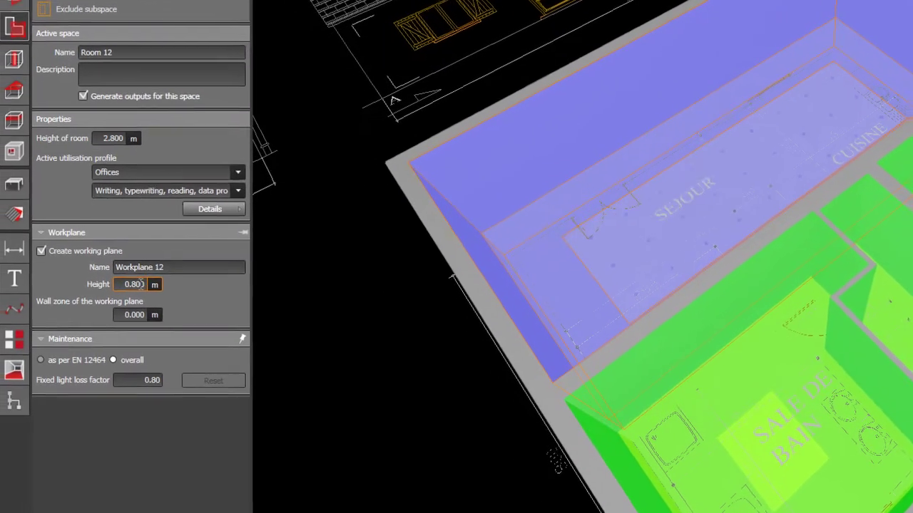
- Set the Sejour/Cuisine space's active utilisation profile to Rest, sanitation and first aid rooms
click(44, 313)
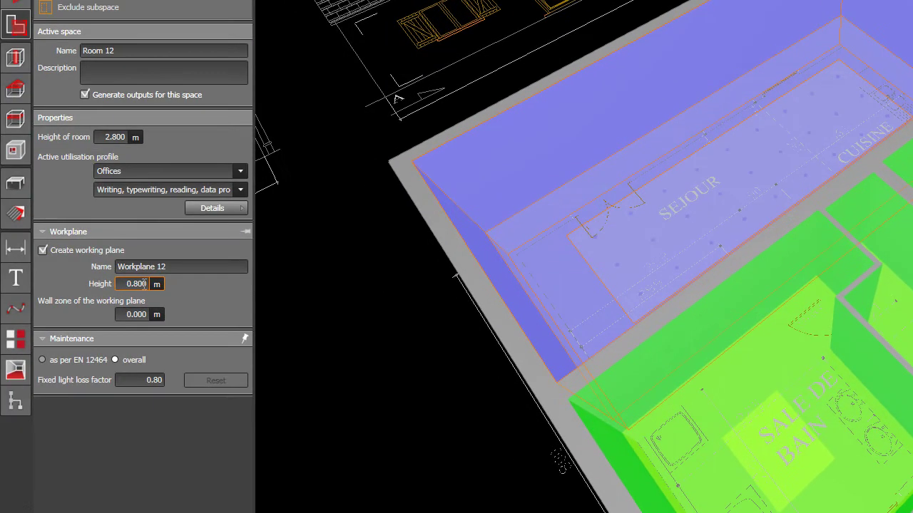
drag(126, 284, 147, 284)
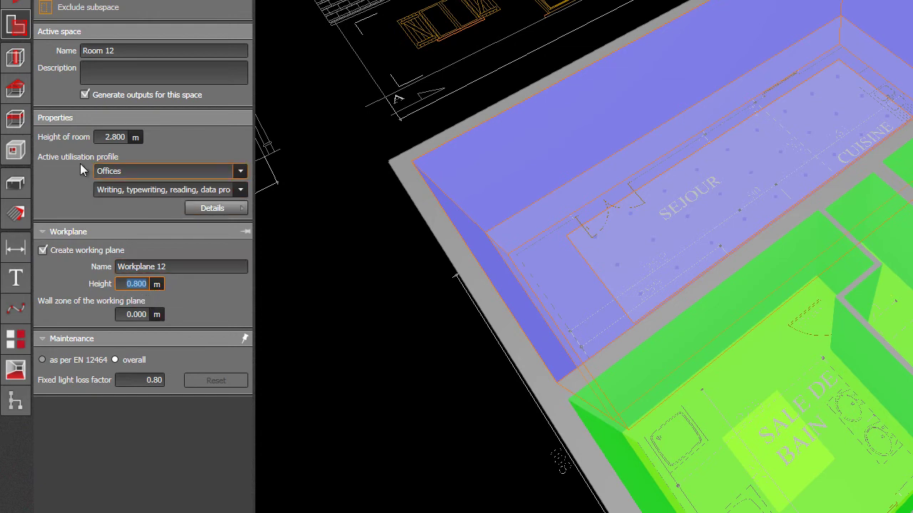
click(240, 172)
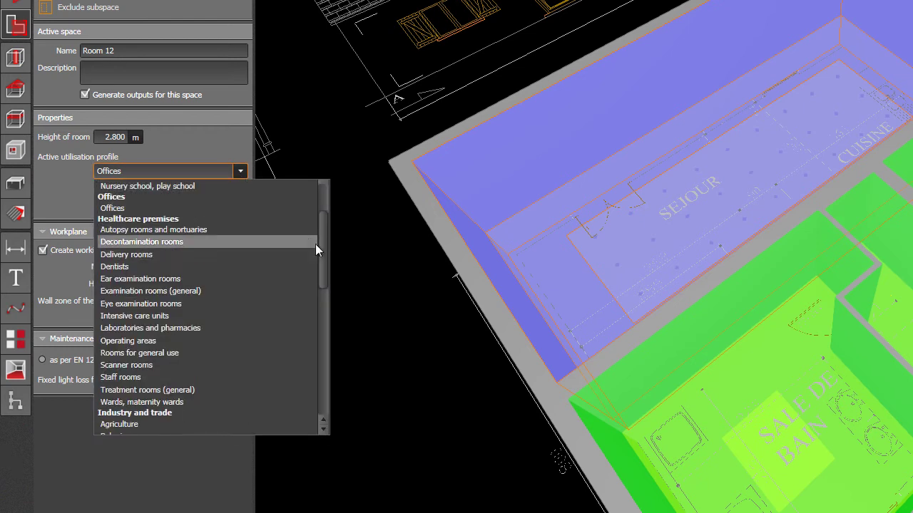
mouse_move(320, 242)
mouse_down()
mouse_move(329, 258)
mouse_move(334, 374)
mouse_up()
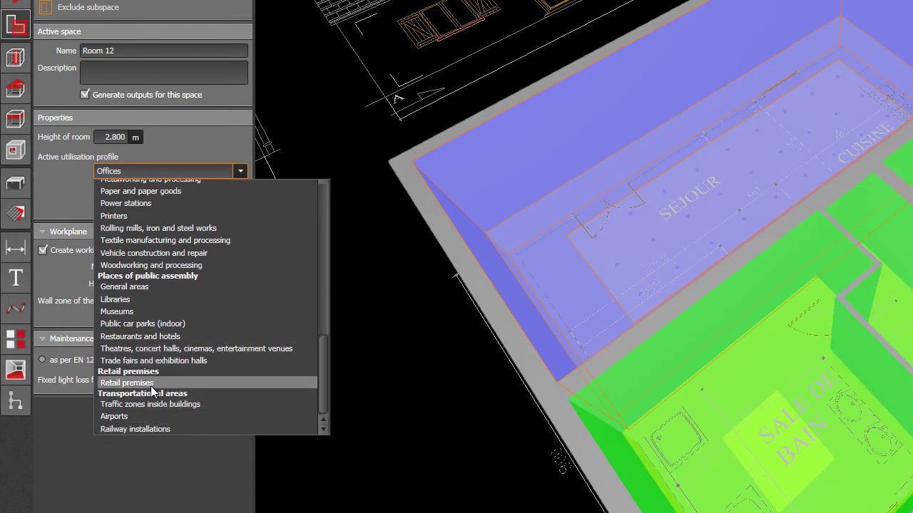
drag(324, 389, 320, 208)
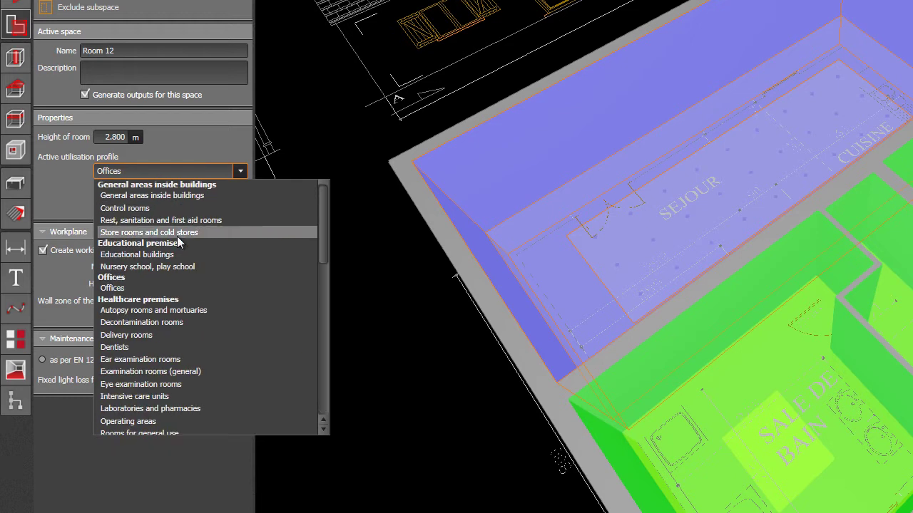
click(139, 221)
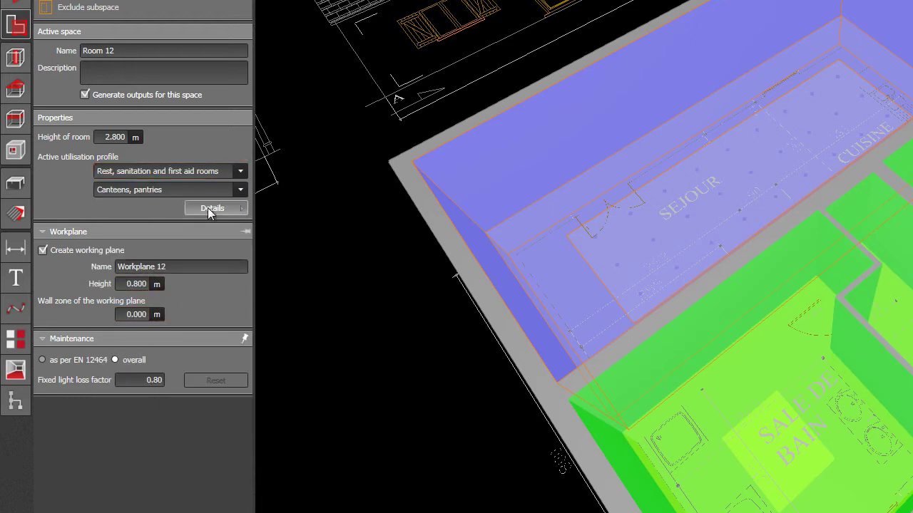
- Review the utilisation profile details for Canteens, pantries, including the illuminance and glare values, and close them
click(210, 208)
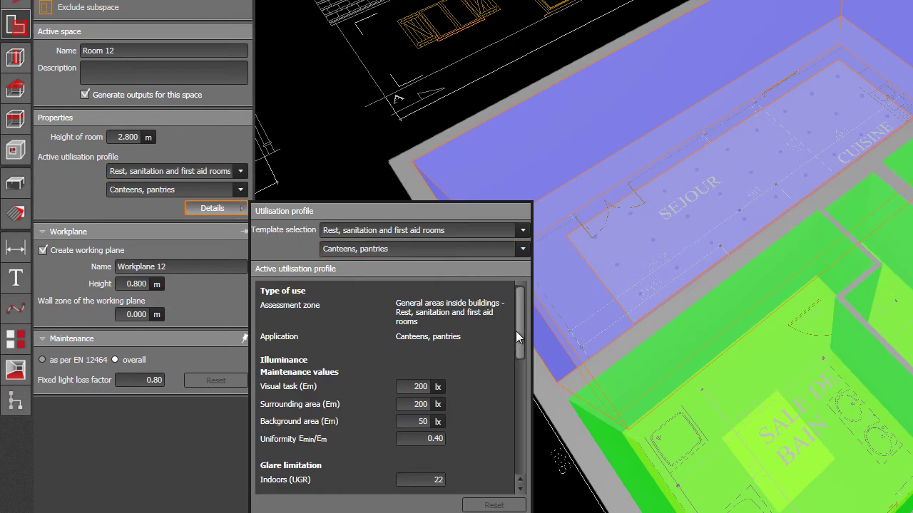
drag(518, 329, 526, 471)
click(164, 468)
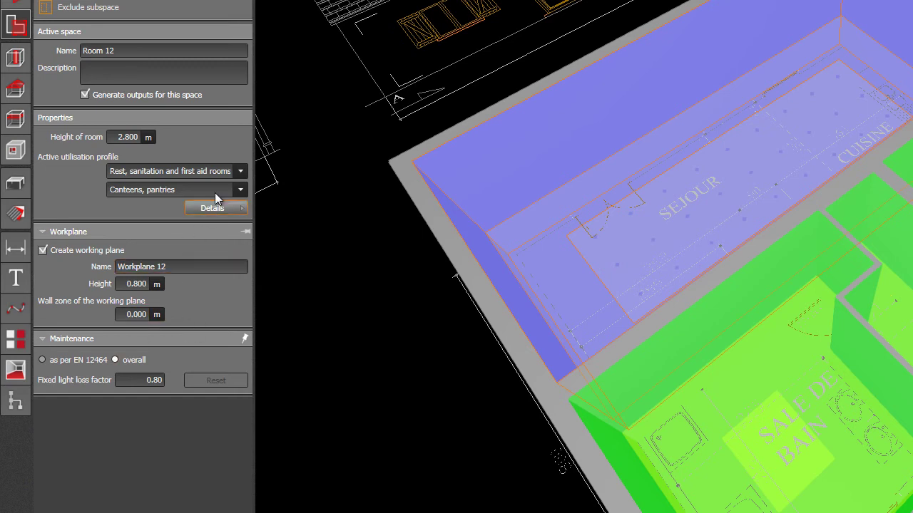
- Set the Sejour/Cuisine space's active utilisation profile to General areas inside buildings
click(235, 172)
scroll(337, 228, up, 1)
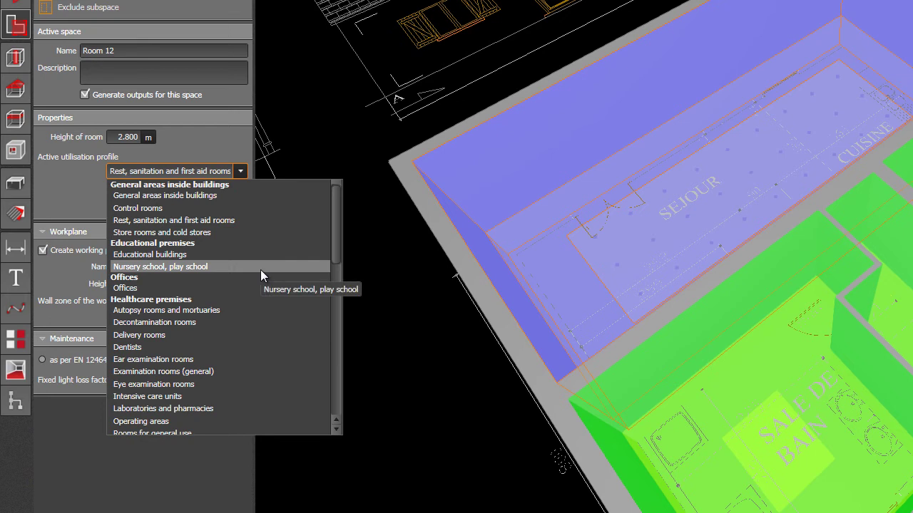
scroll(342, 217, down, 1)
scroll(342, 216, up, 1)
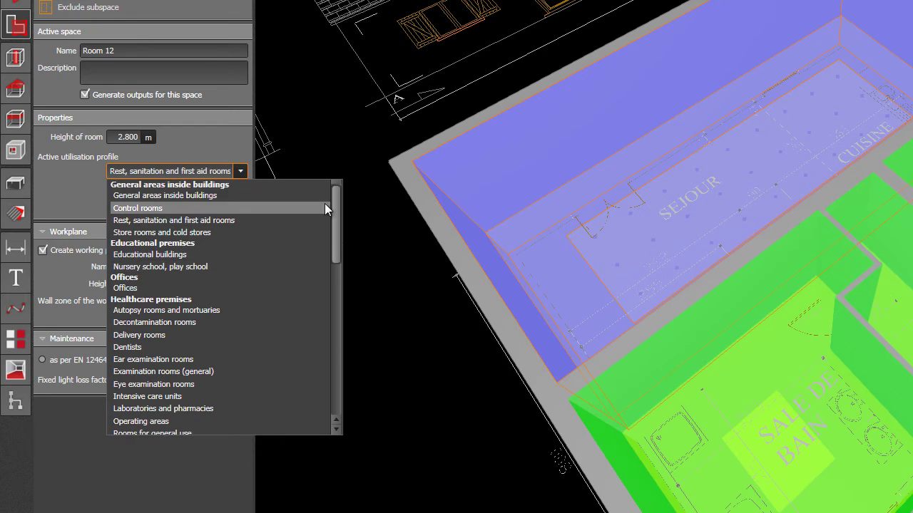
click(235, 195)
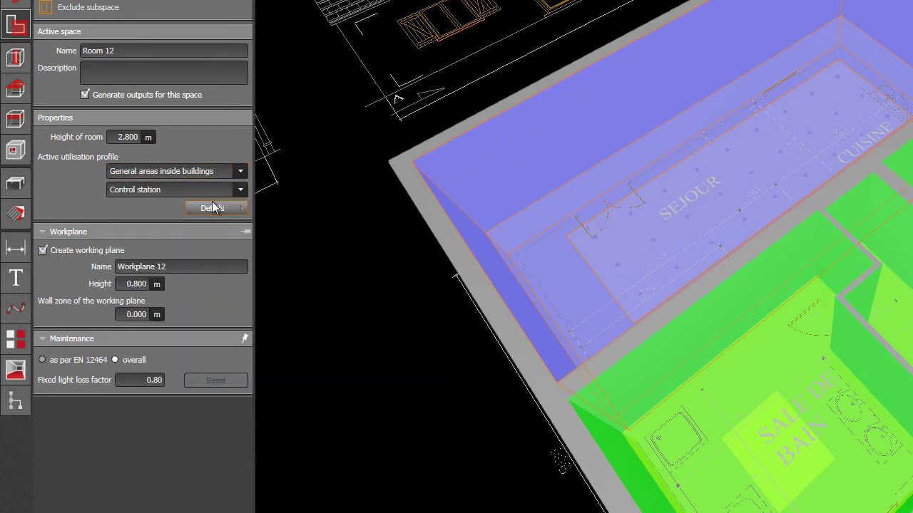
- Set the Sejour/Cuisine space's profile application to Gangways: manned and dismiss the save reminder
click(239, 191)
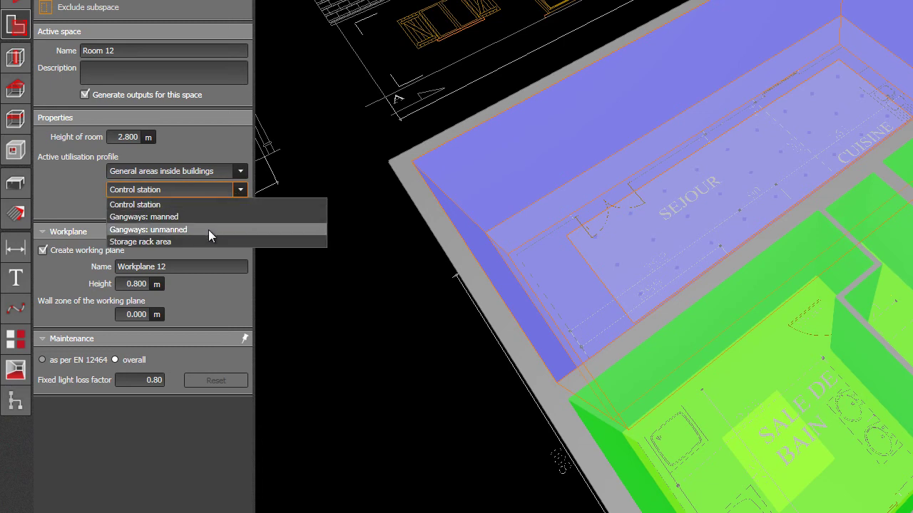
click(174, 218)
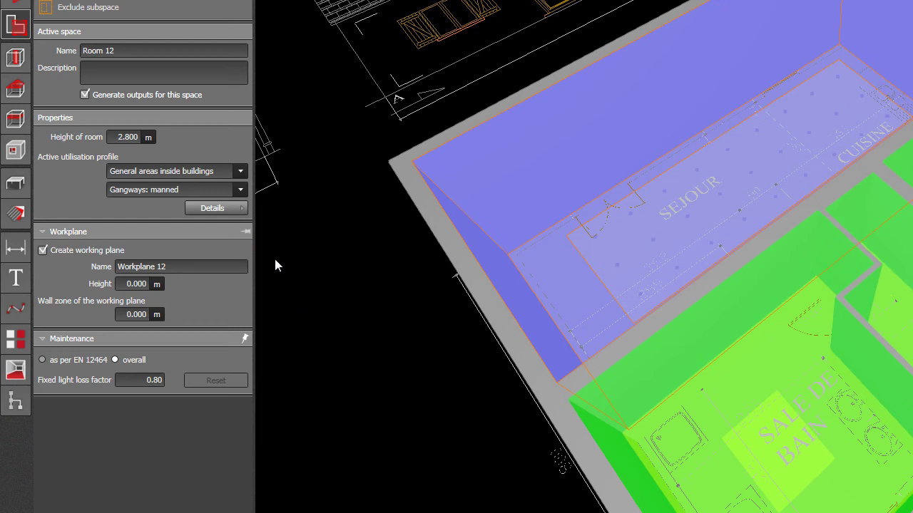
right_drag(312, 269, 338, 267)
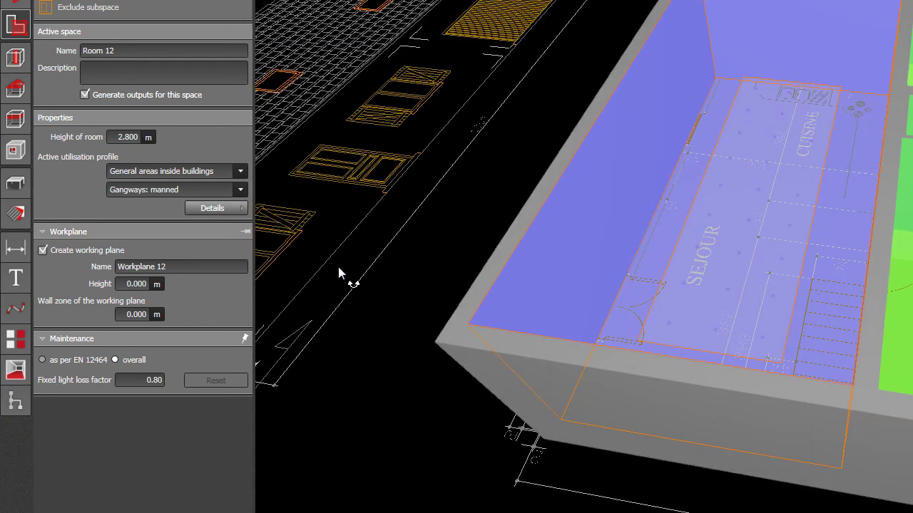
click(139, 314)
click(447, 404)
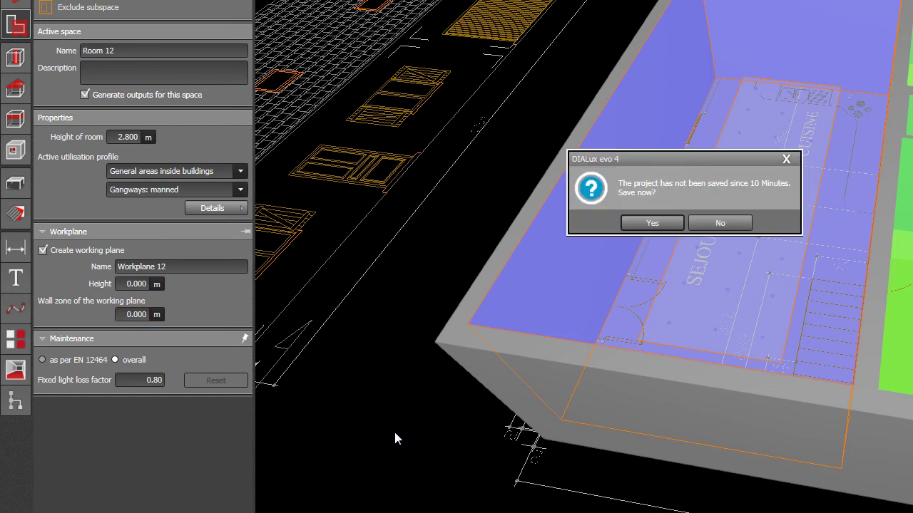
click(787, 158)
middle_drag(766, 158, 375, 285)
- Open the Gangways: manned profile details and set the visual task illuminance to 200 lx
click(234, 214)
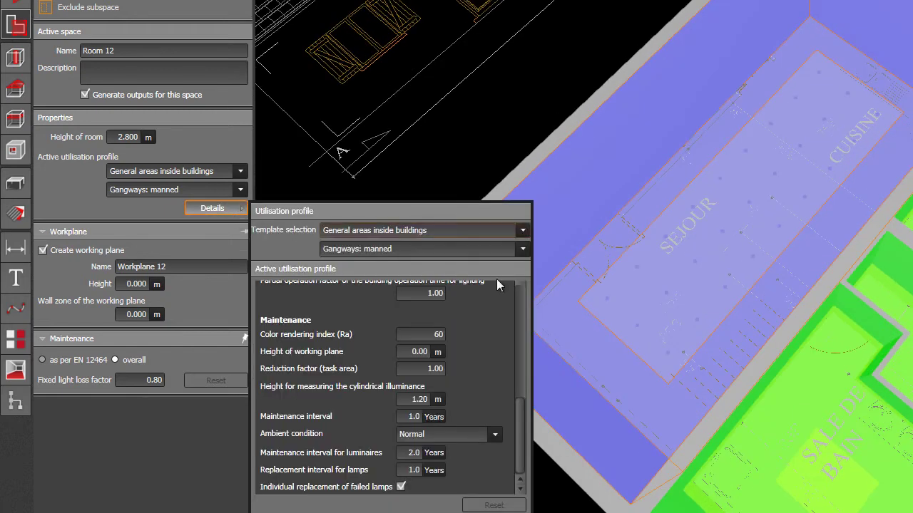
drag(516, 419, 530, 322)
double_click(419, 334)
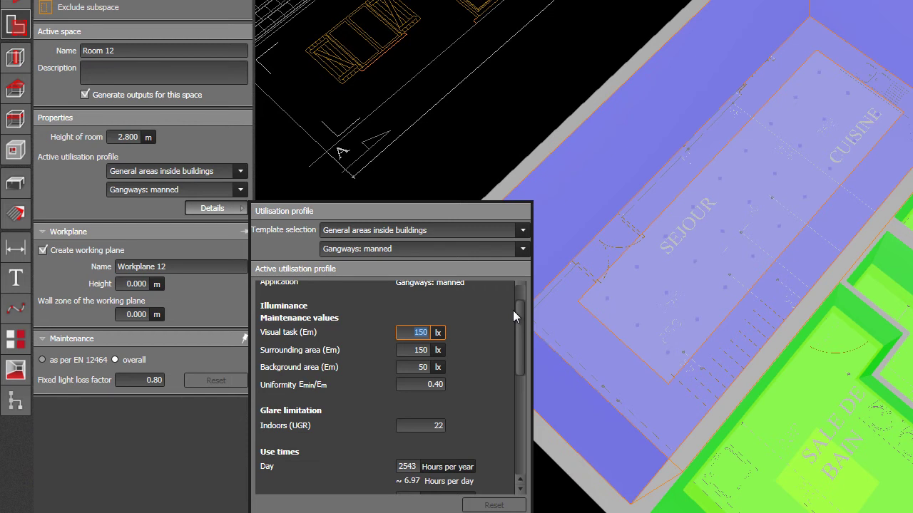
text(200)
- Set the profile's illuminance uniformity to 0.50, check the use time and maintenance values, and close the details
double_click(415, 353)
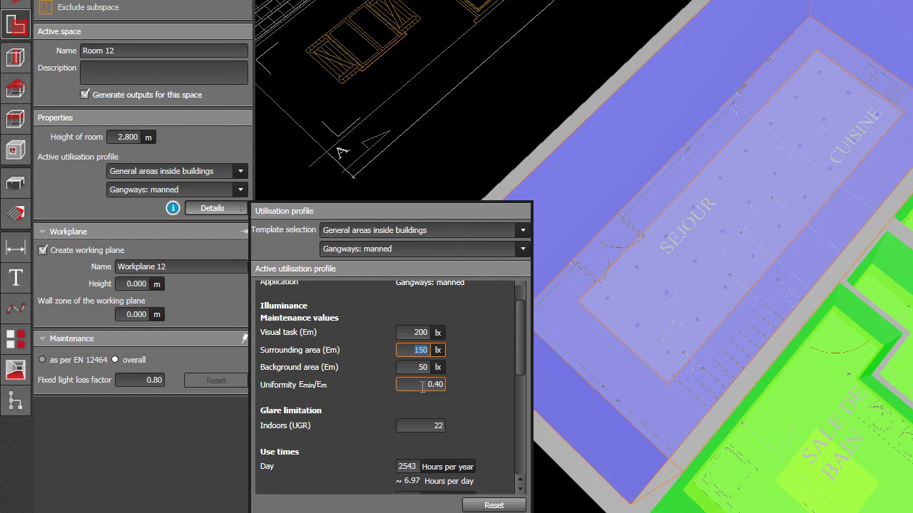
click(424, 387)
text(.5)
key(Return)
scroll(514, 344, down, 1)
scroll(519, 356, down, 1)
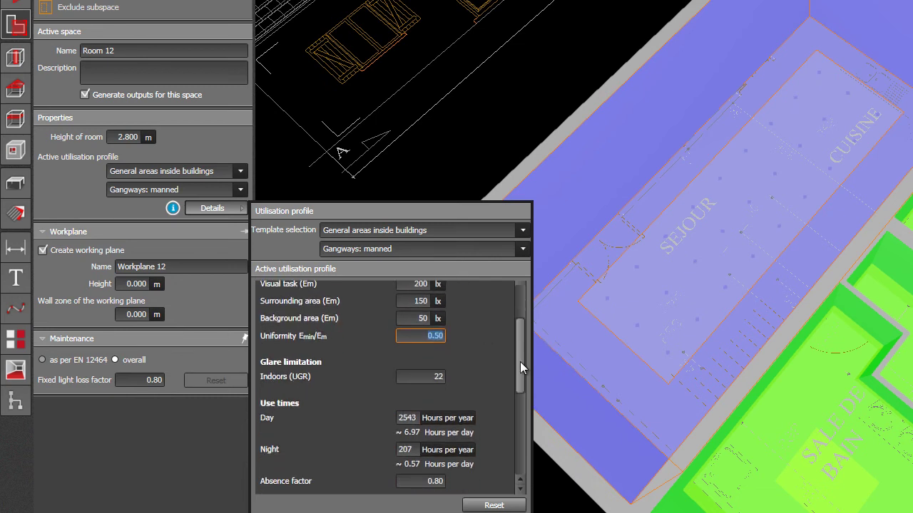
scroll(520, 362, down, 2)
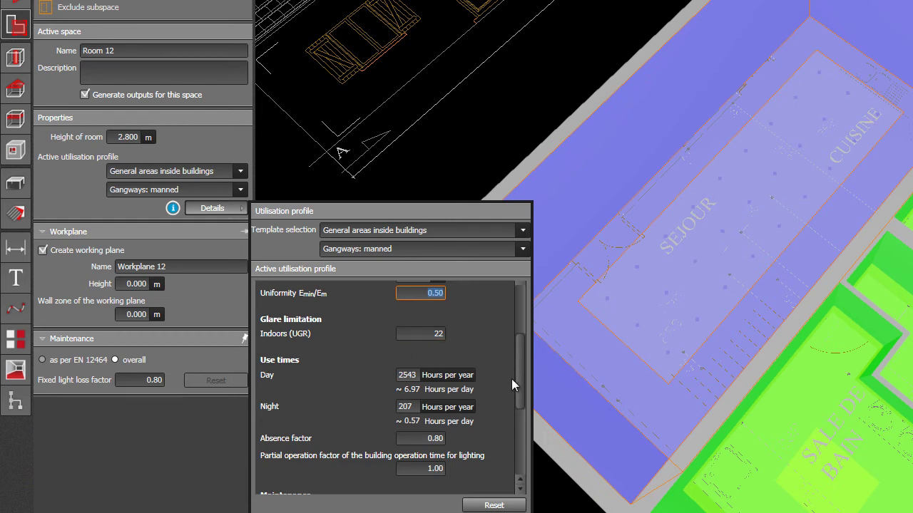
drag(518, 379, 534, 456)
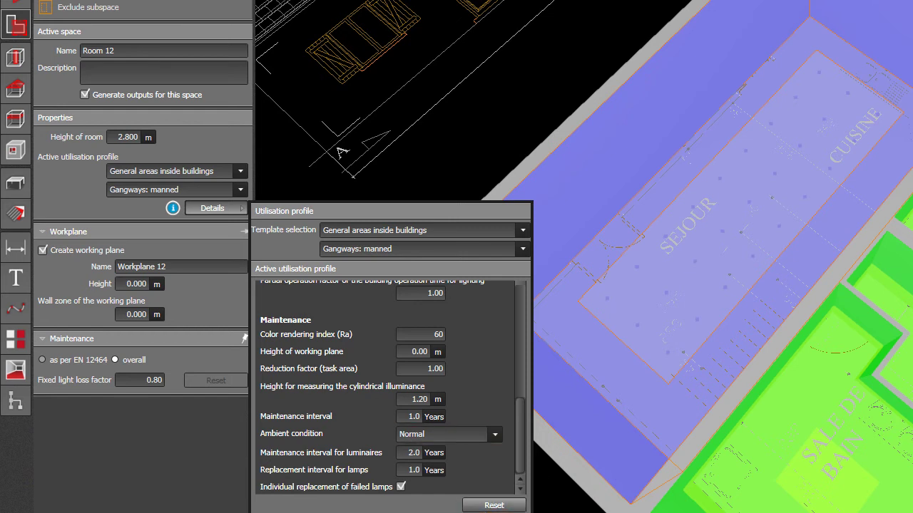
click(214, 208)
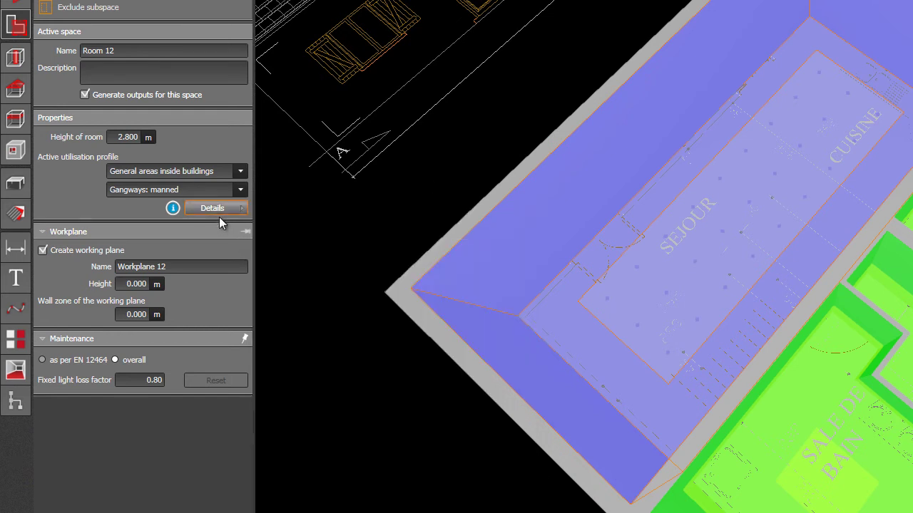
- Rename the Sejour/Cuisine space's workplane to Living Room and deselect the space
drag(177, 266, 9, 308)
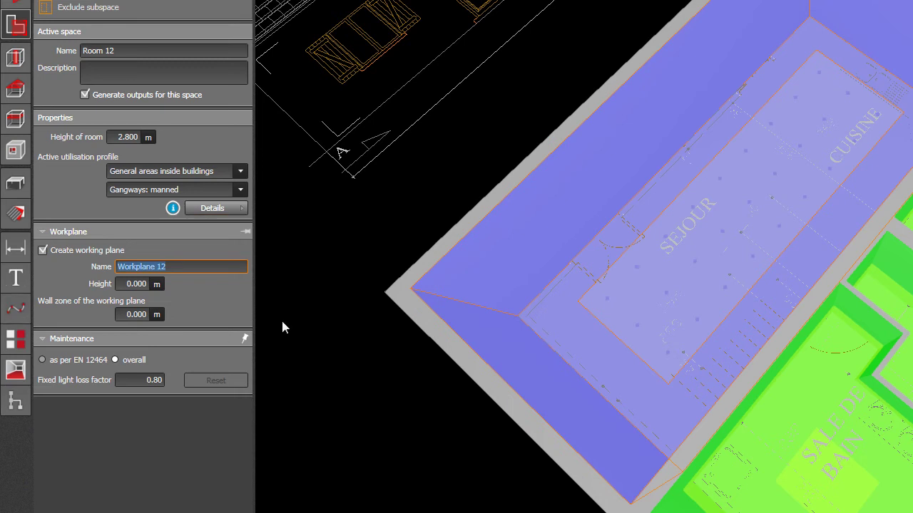
text(Living Room)
key(ctrl+a)
click(337, 308)
- Select the WC space and set its utilisation profile to Rest, sanitation and first aid rooms, with the Rest rooms application
middle_drag(302, 202, 320, 137)
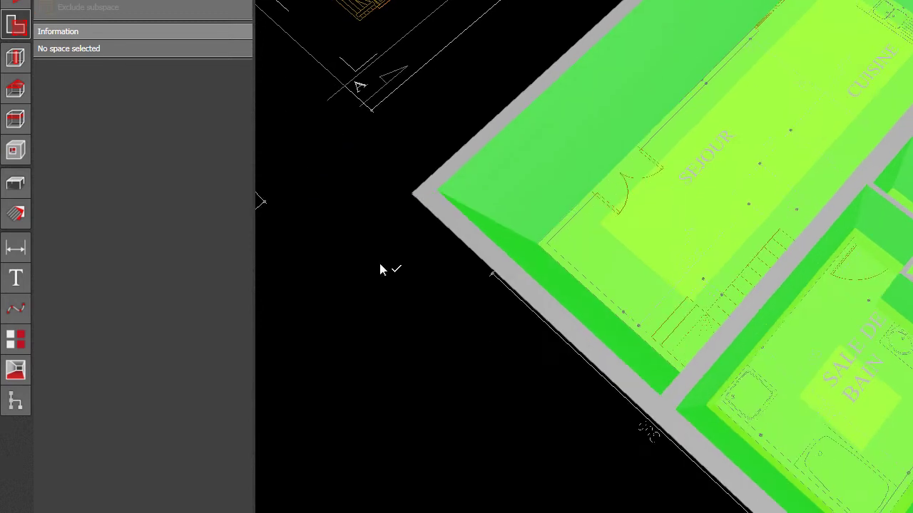
shift+middle_drag(314, 318, 365, 350)
click(635, 146)
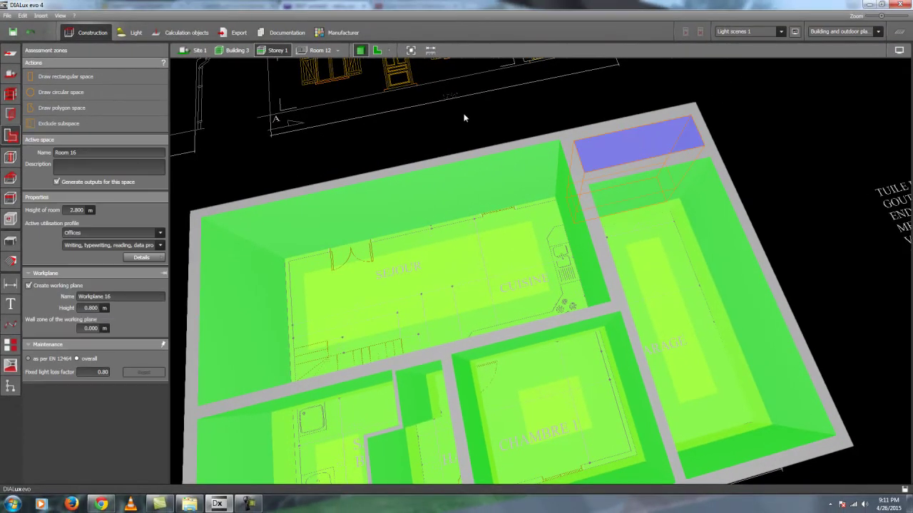
right_drag(463, 113, 366, 175)
click(160, 233)
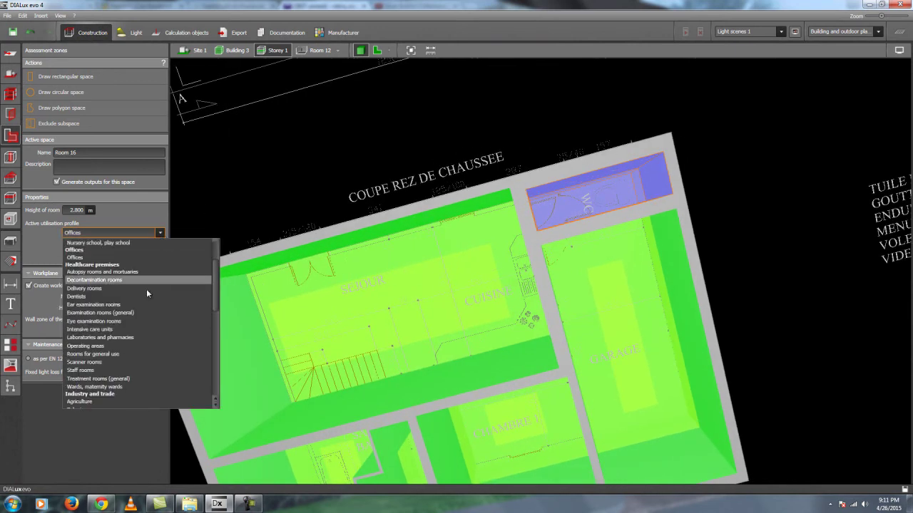
scroll(200, 289, up, 2)
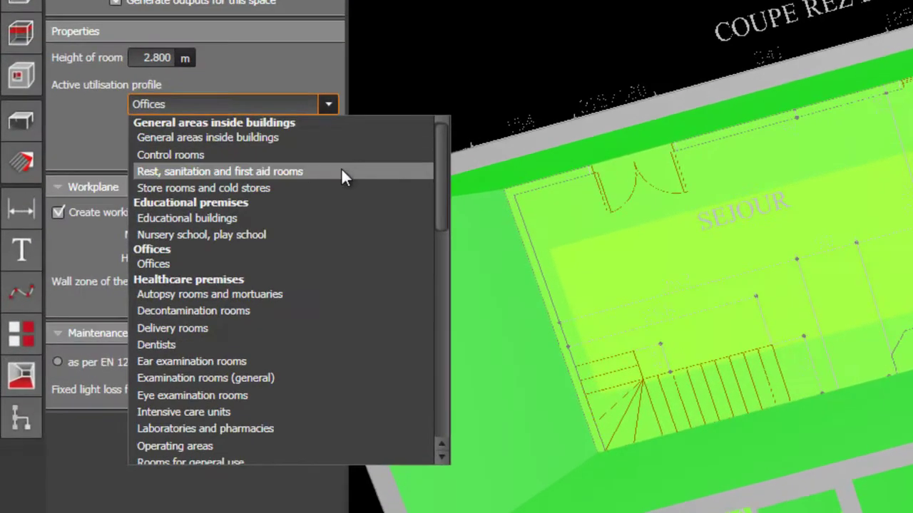
click(341, 172)
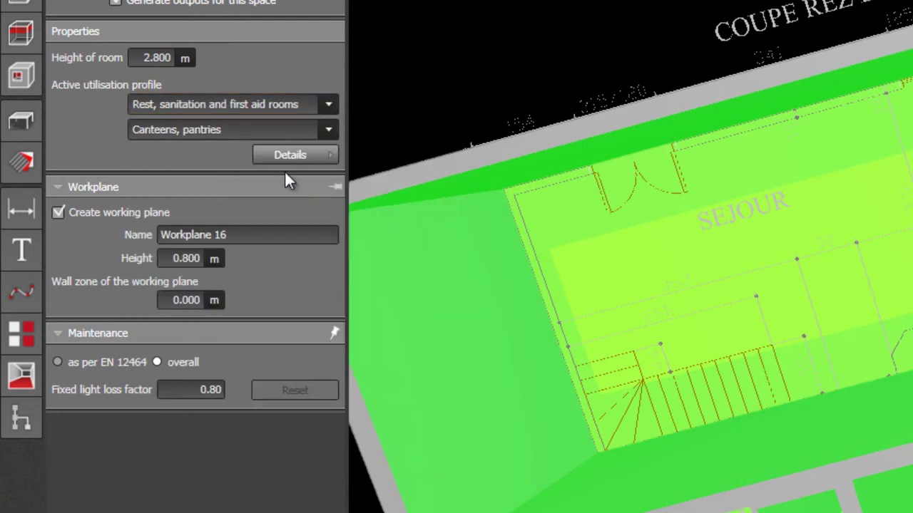
click(229, 136)
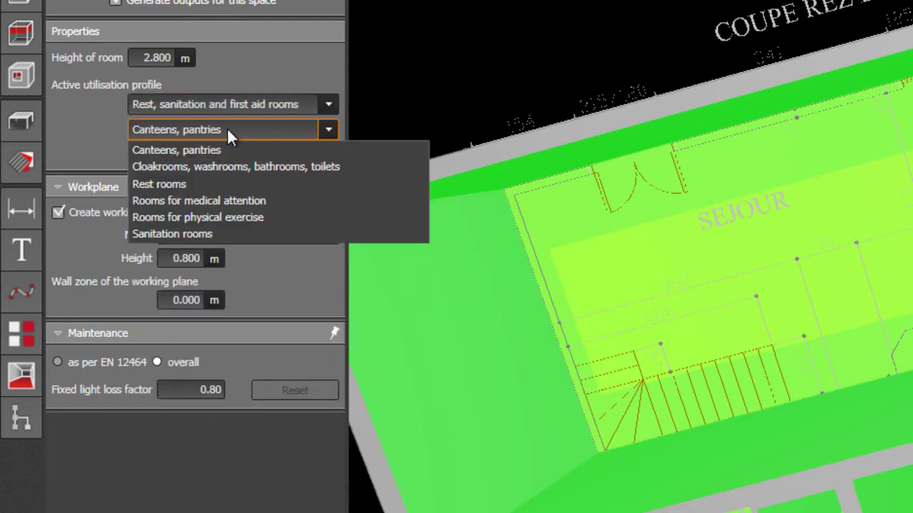
click(211, 184)
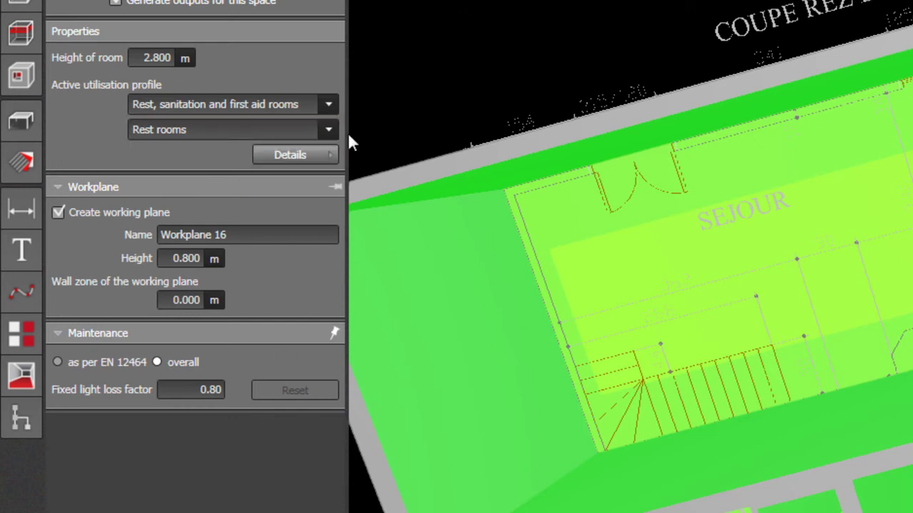
- Set the WC workplane's height to 0 m
click(189, 255)
text(0)
click(234, 235)
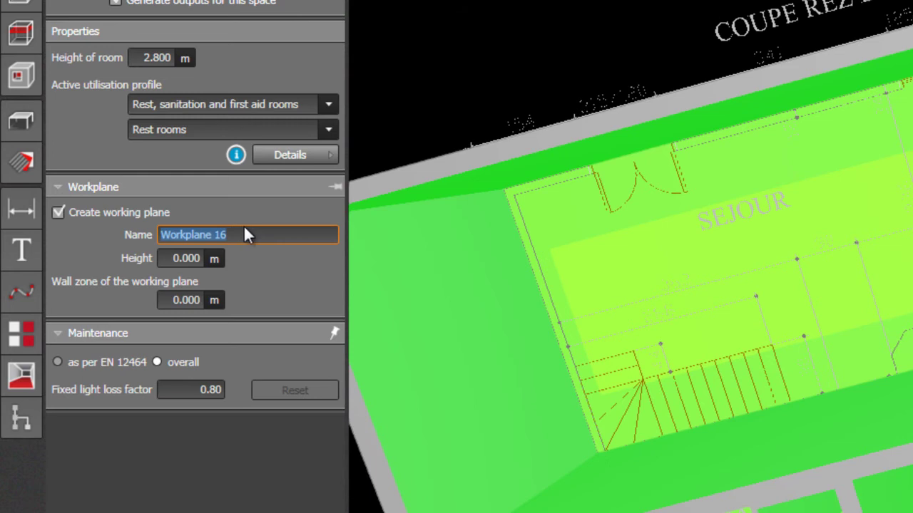
right_drag(900, 79, 767, 212)
drag(768, 220, 829, 224)
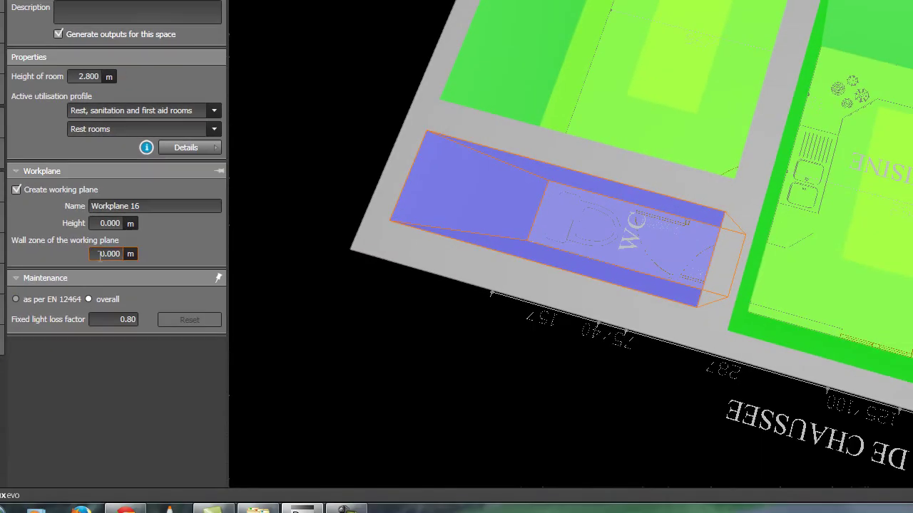
- Try a height of 0.8 m for the WC workplane and return it to 0 m
click(117, 232)
text(.8)
key(Return)
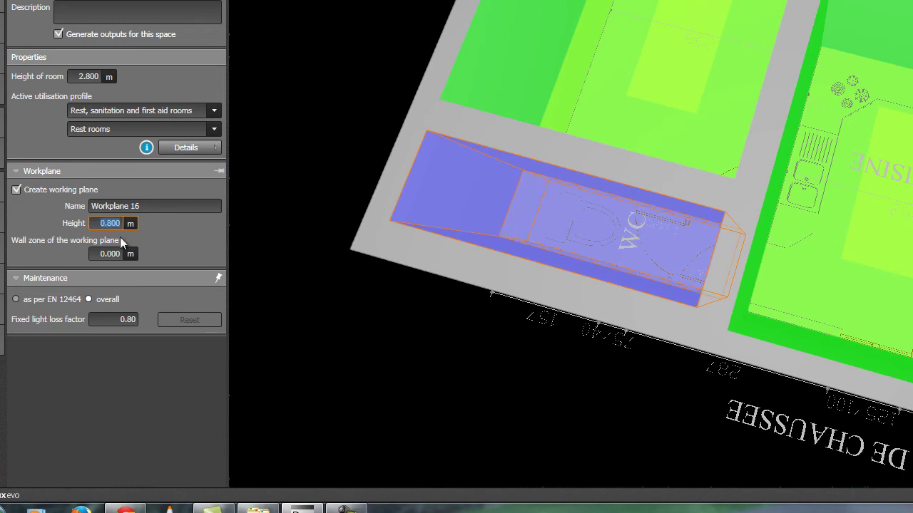
text(0)
key(Return)
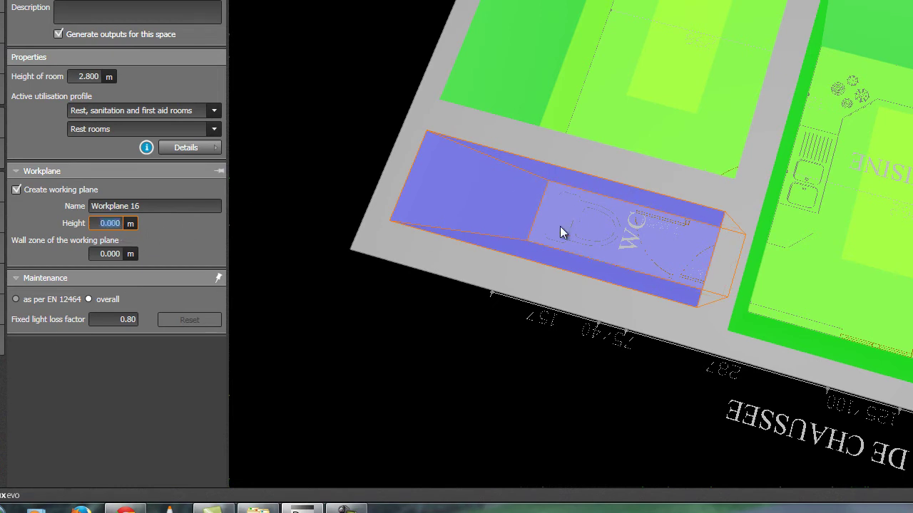
- Try a 0.5 m wall zone on the WC workplane and return it to 0 m
drag(487, 325, 368, 302)
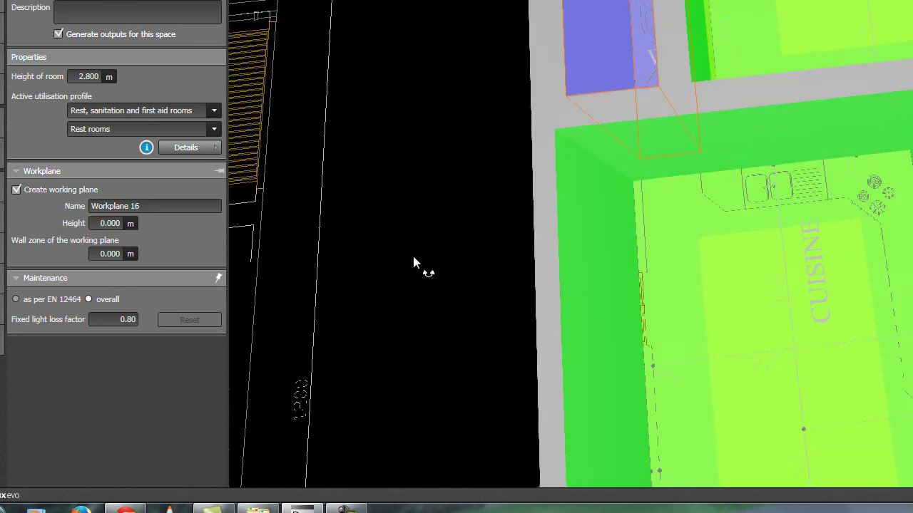
middle_drag(492, 302, 567, 361)
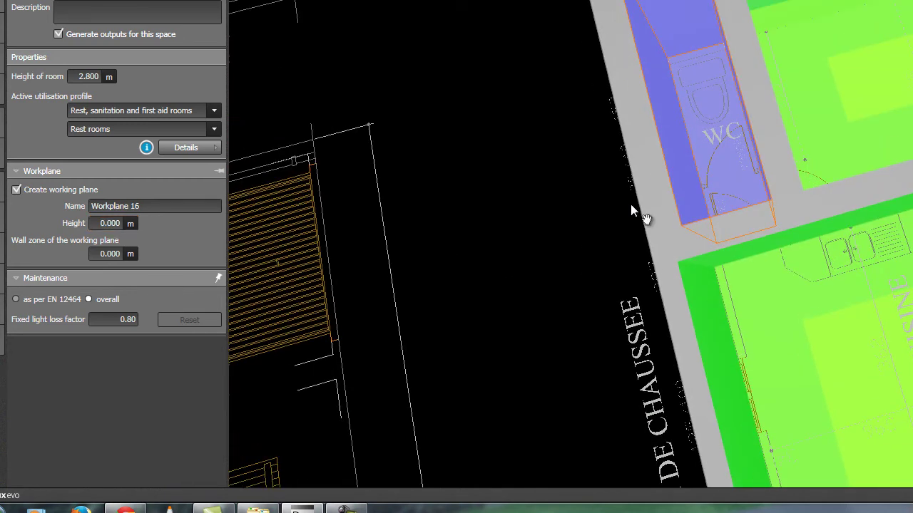
right_drag(616, 218, 499, 217)
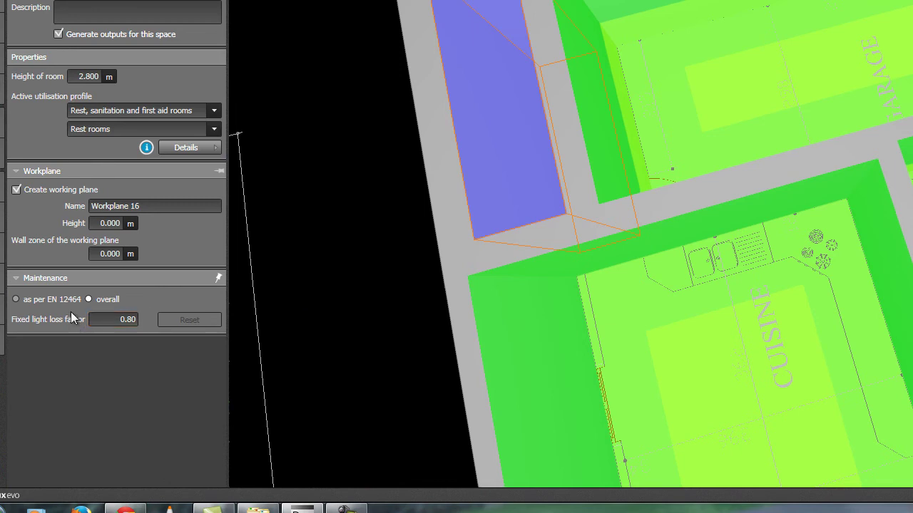
click(109, 254)
right_drag(447, 187, 462, 179)
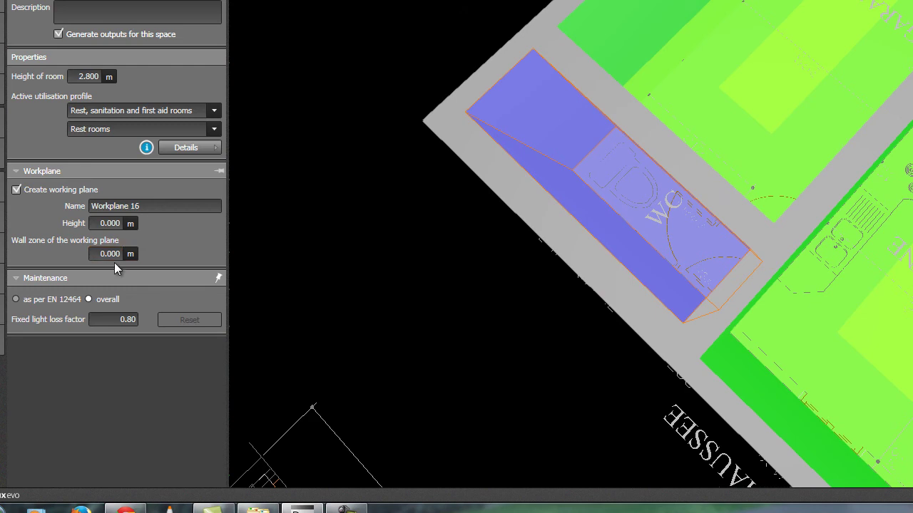
click(113, 258)
text(.5)
key(Return)
text(0)
click(108, 226)
- Set the Garage space's utilisation profile to Store rooms and cold stores, with the Store and stockrooms application
middle_drag(569, 242, 471, 255)
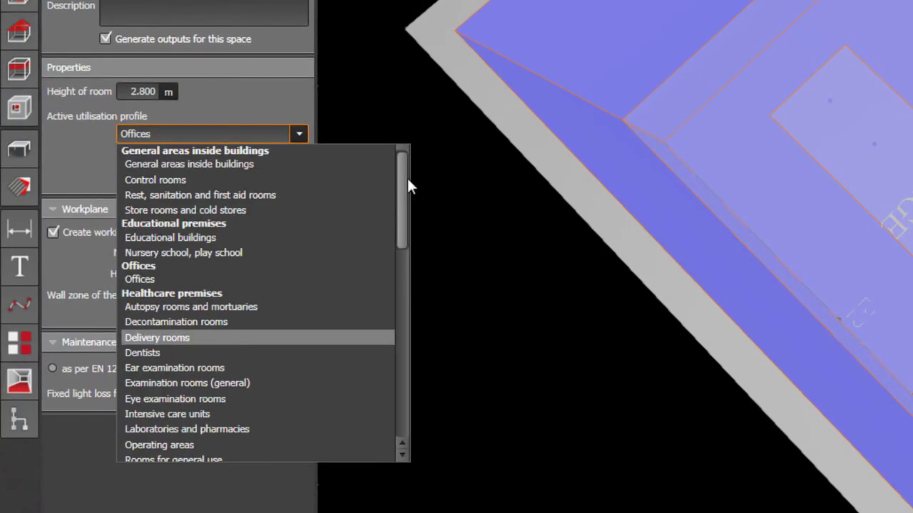
click(323, 212)
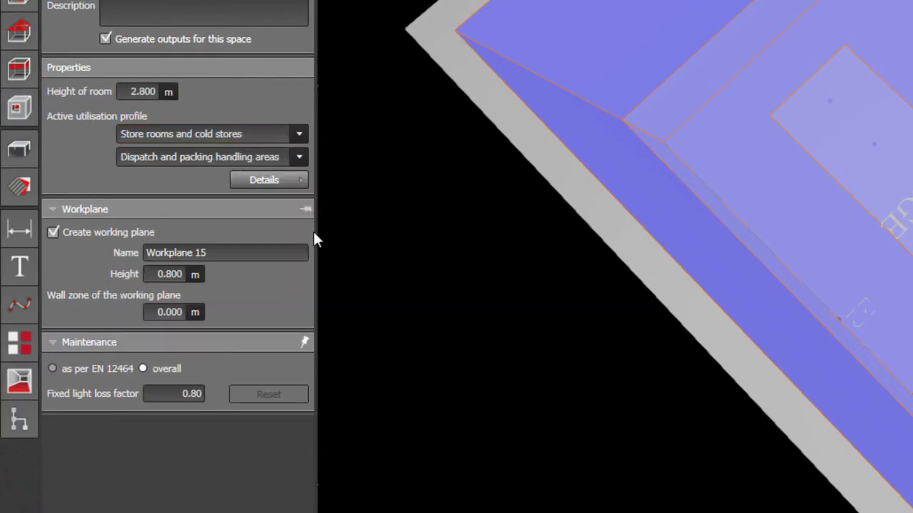
click(179, 158)
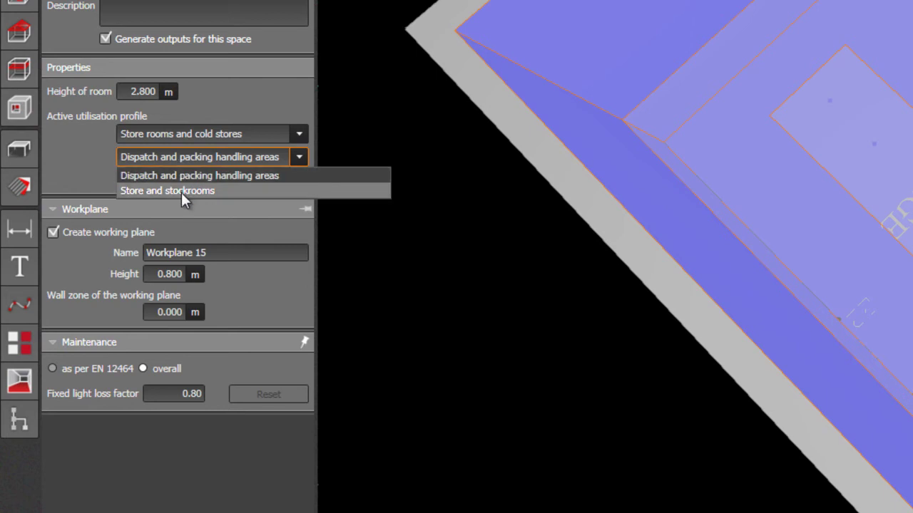
click(181, 191)
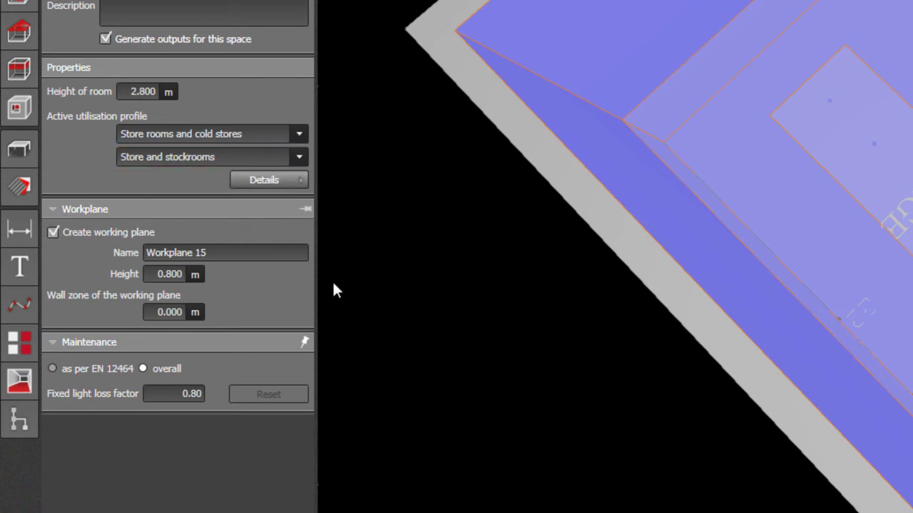
- Set the Garage workplane's height to 0 m
click(172, 274)
text(0)
key(Return)
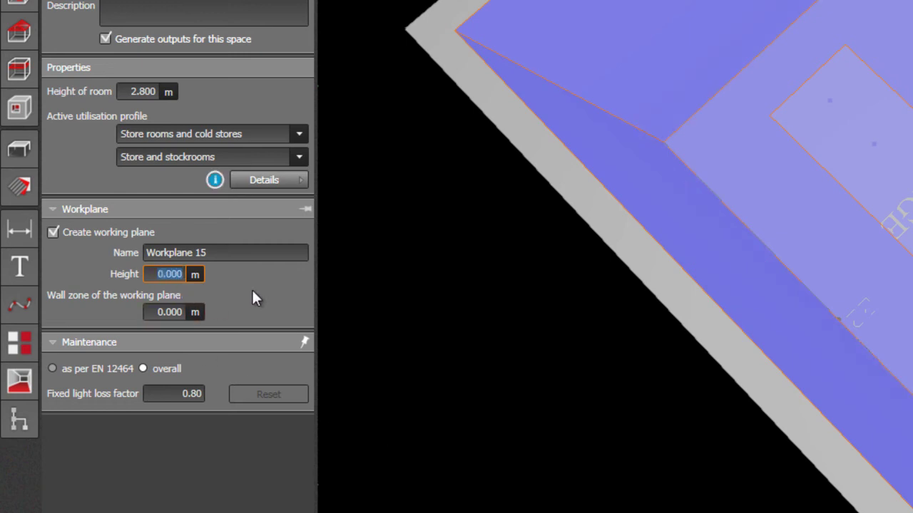
- Try a height of 0.8 m for the Garage workplane and return it to 0 m
text(.8)
key(Return)
text(0)
key(Return)
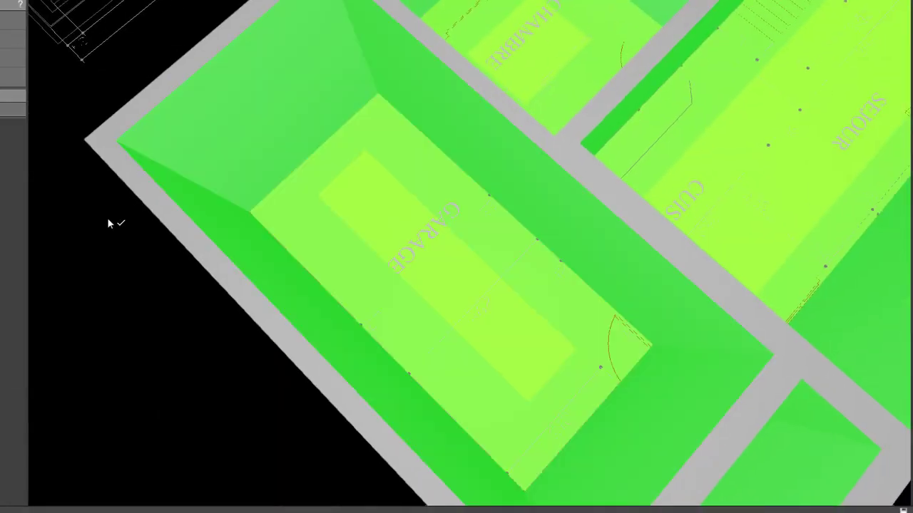
right_drag(103, 248, 215, 310)
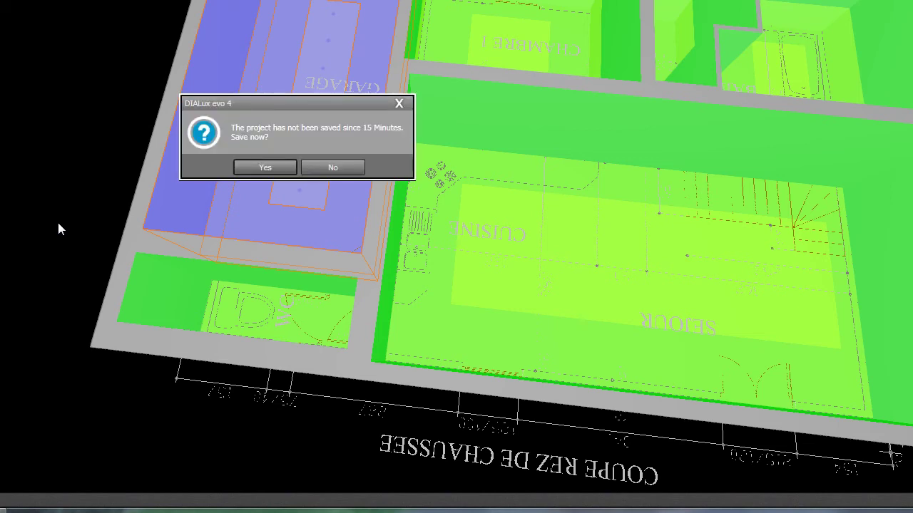
- Dismiss the save reminder and view Room 14 and Room 12 individually in 3D
click(397, 107)
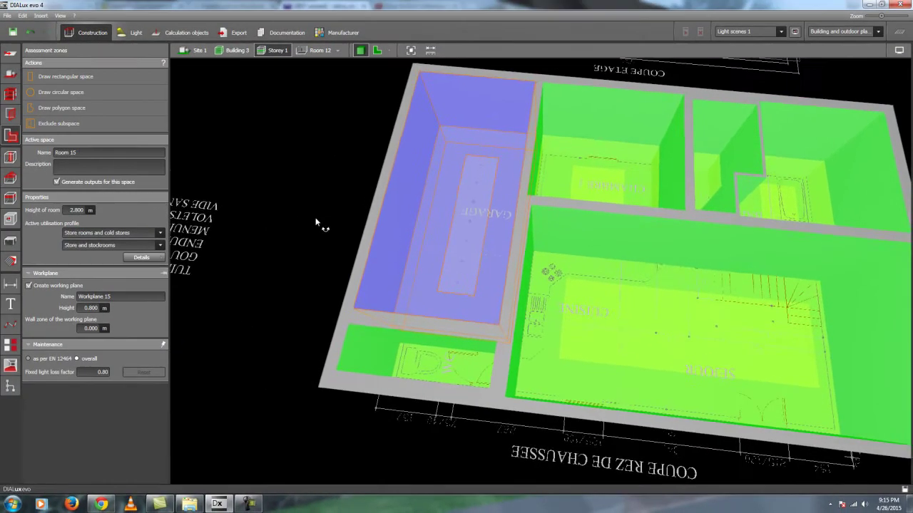
right_drag(316, 219, 284, 267)
scroll(318, 249, up, 5)
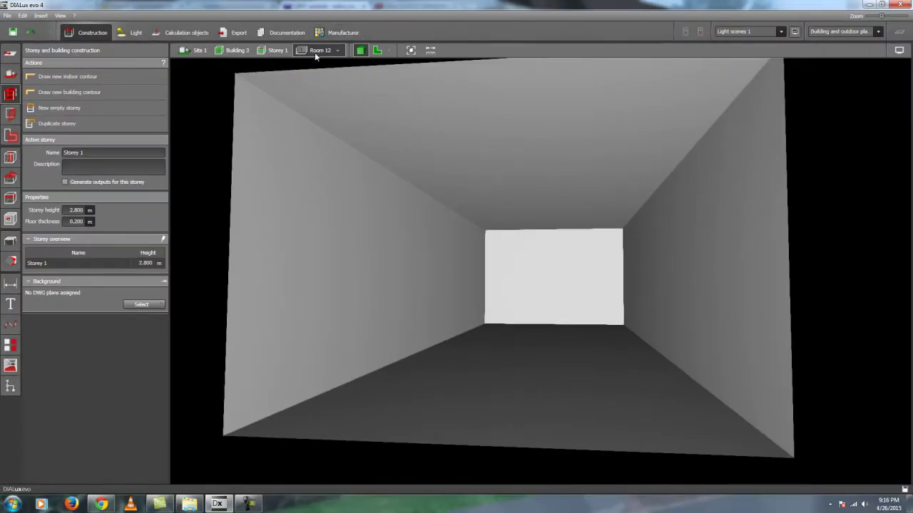
click(433, 64)
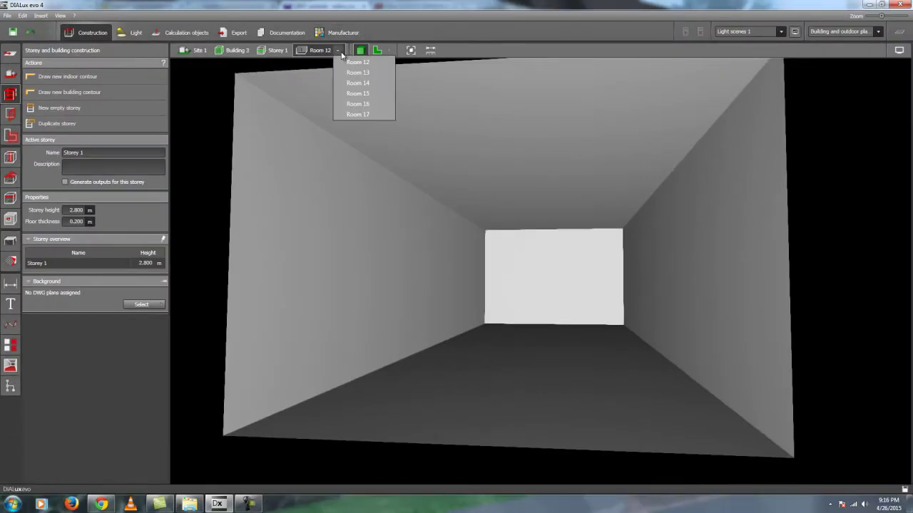
click(357, 83)
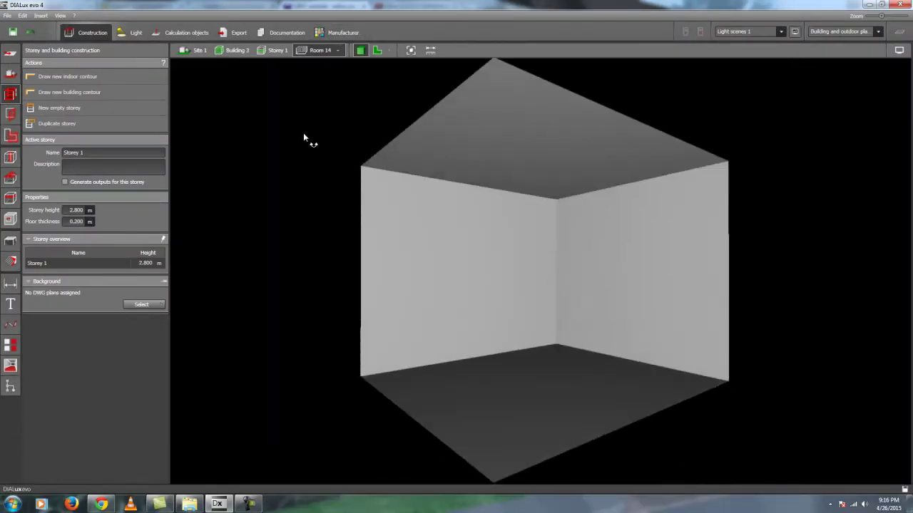
click(336, 51)
click(341, 67)
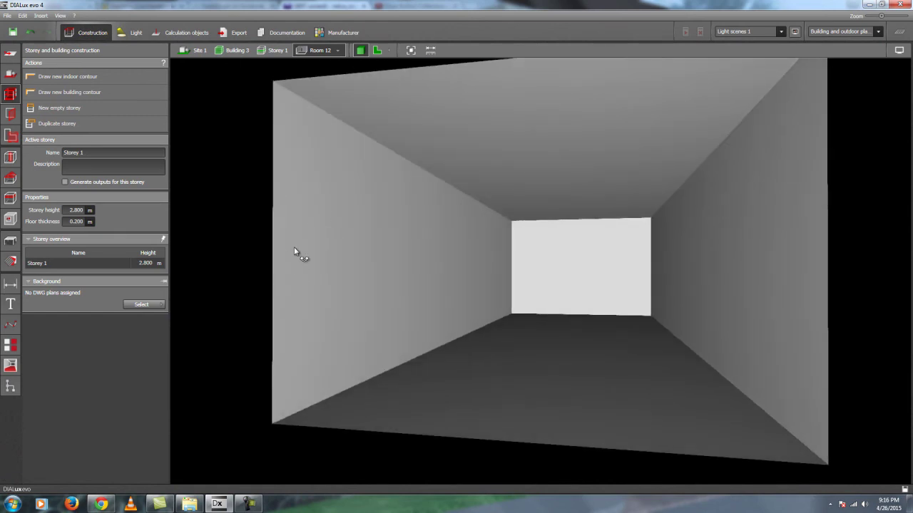
right_drag(301, 256, 300, 246)
- Open the material tools and compare the views of Site 1, Storey 1 and Room 12
click(11, 261)
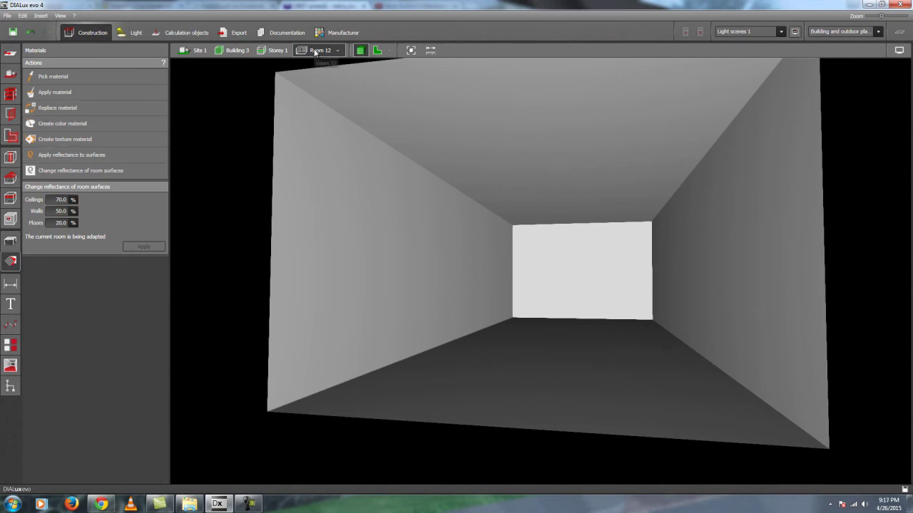
click(202, 56)
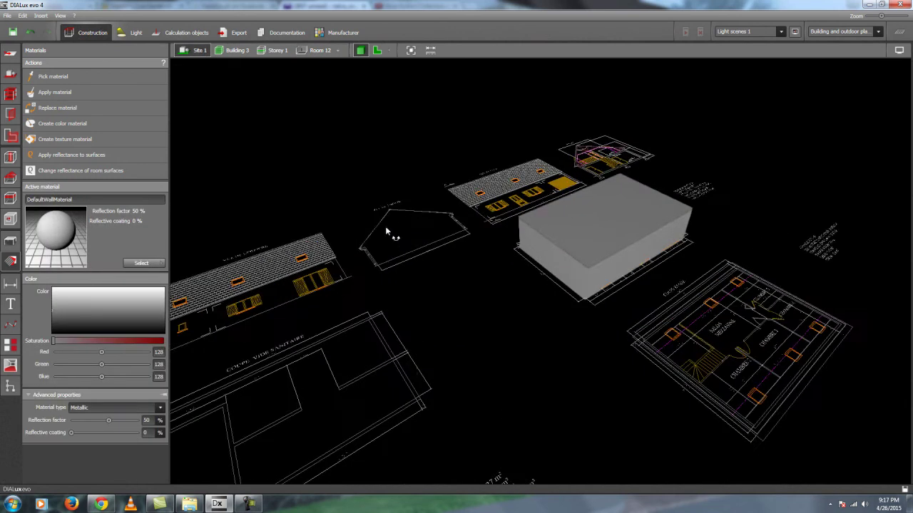
click(269, 52)
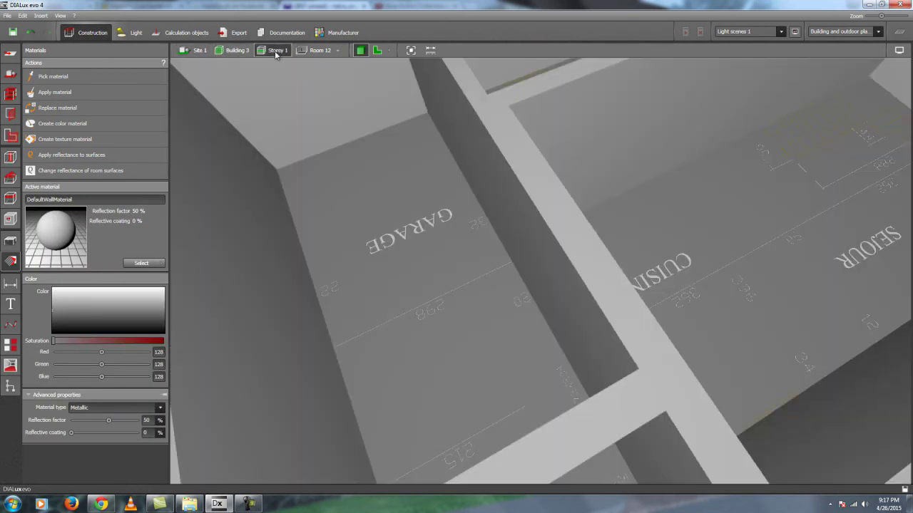
click(411, 50)
click(319, 51)
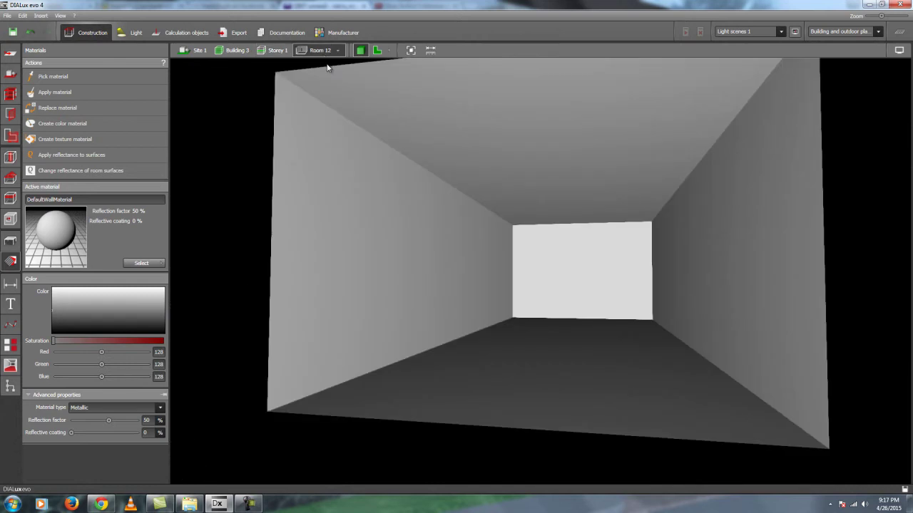
drag(296, 216, 292, 237)
drag(351, 164, 298, 210)
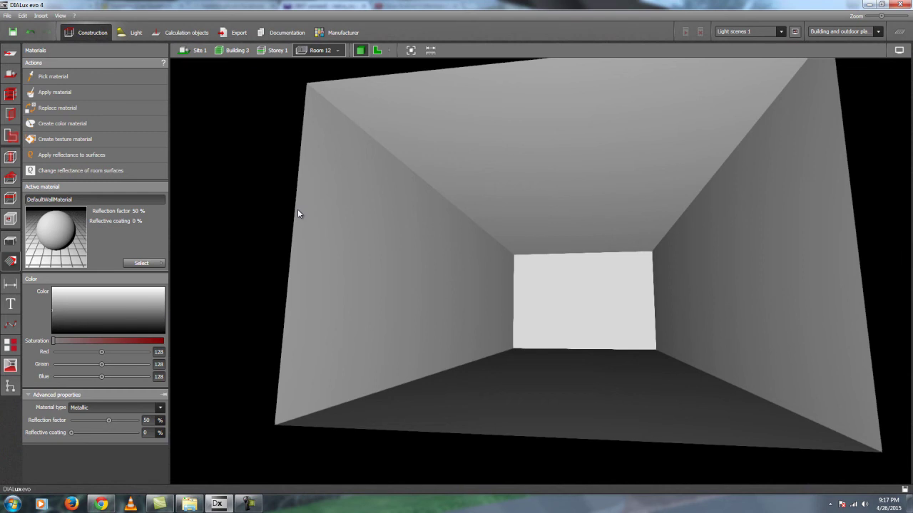
drag(268, 198, 272, 202)
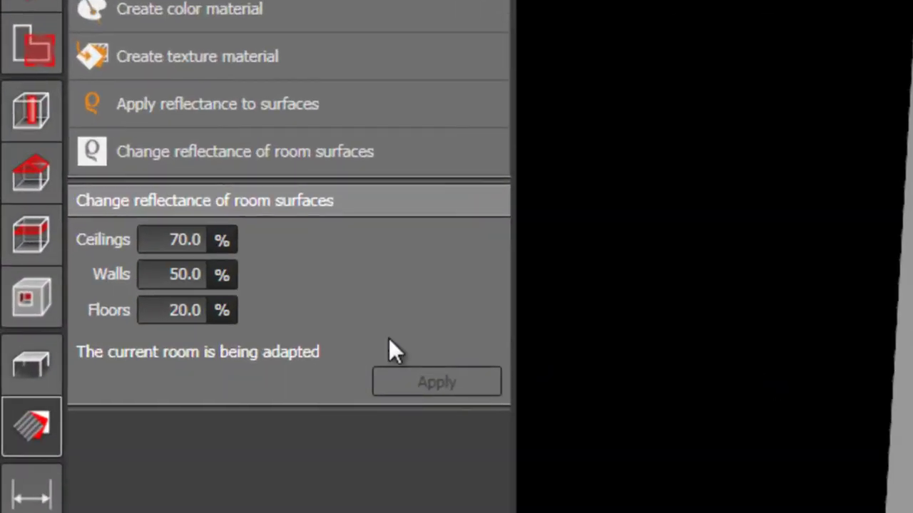
- Set and apply Room 12's surface reflectances: ceilings 80 %, walls 80 %, floors 10 %
click(214, 250)
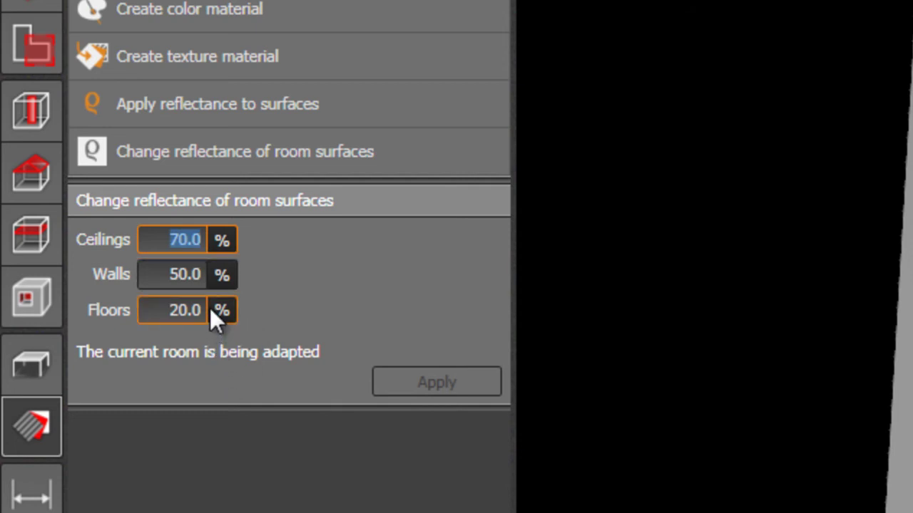
text(800)
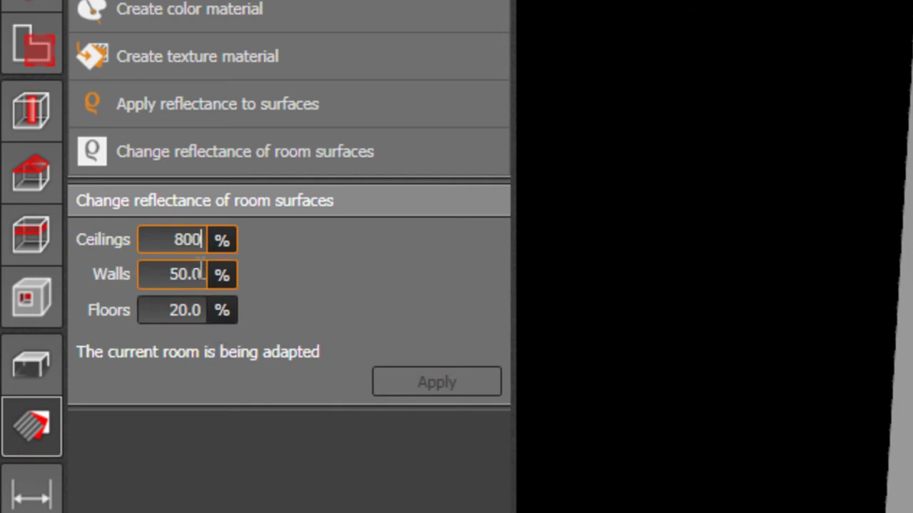
key(BackSpace)
click(198, 275)
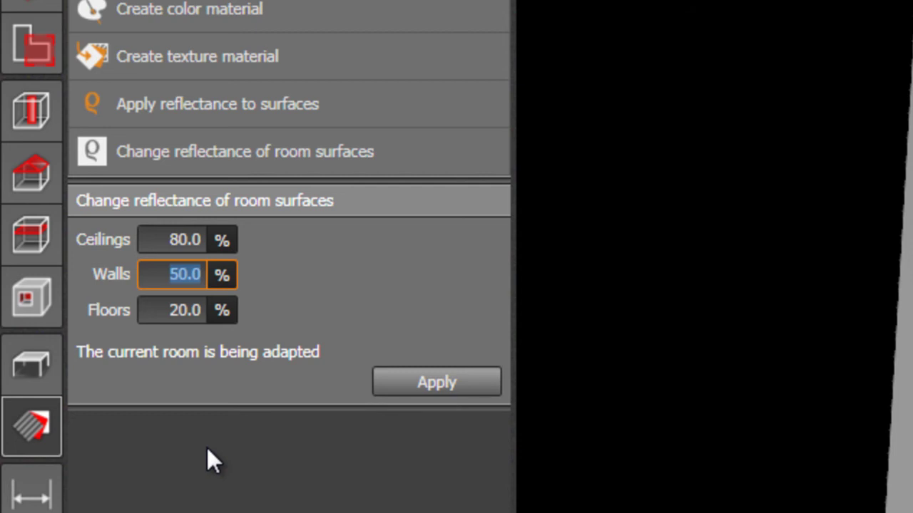
text(80)
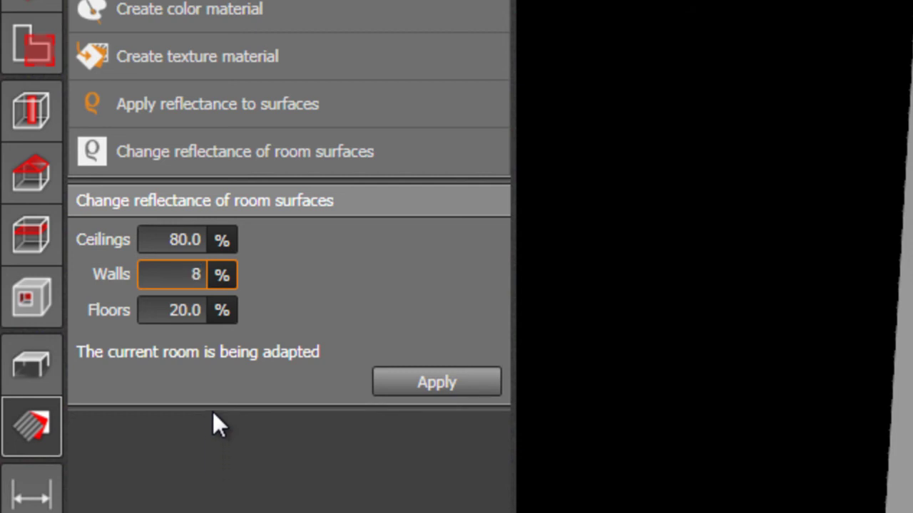
key(Tab)
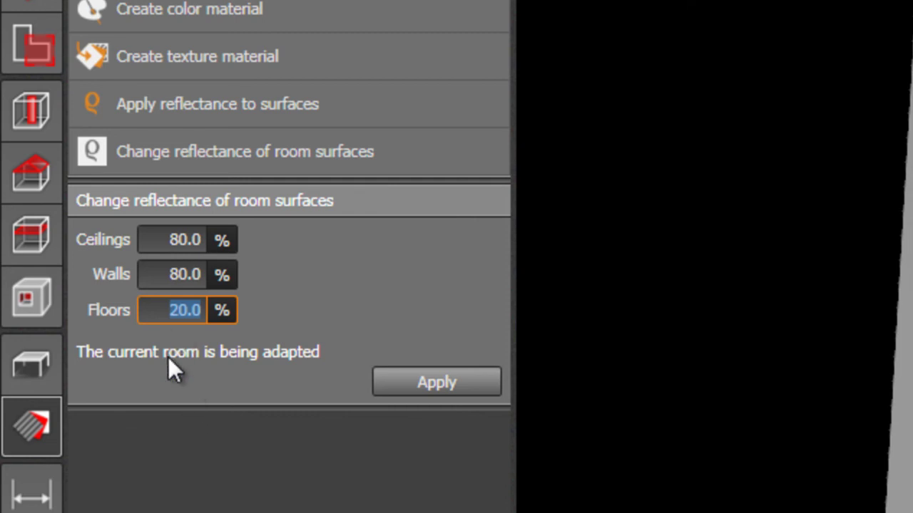
text(10)
click(428, 382)
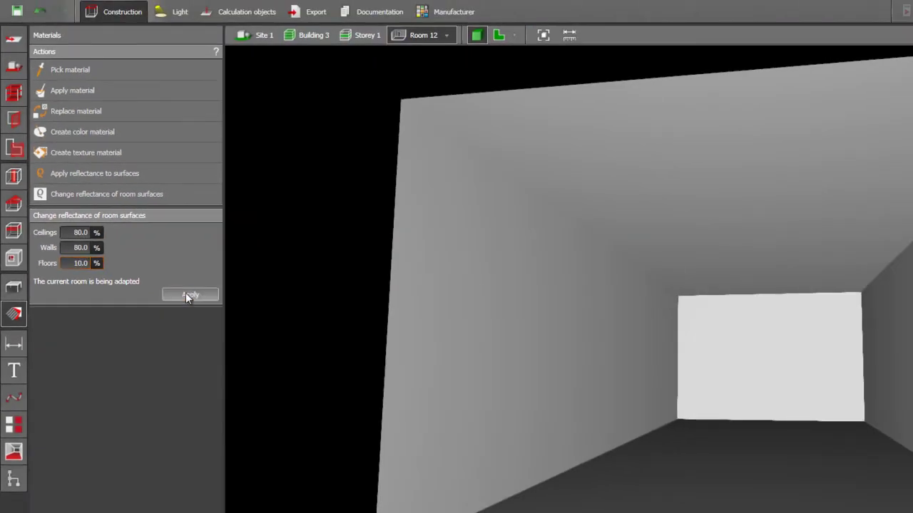
right_drag(323, 322, 386, 289)
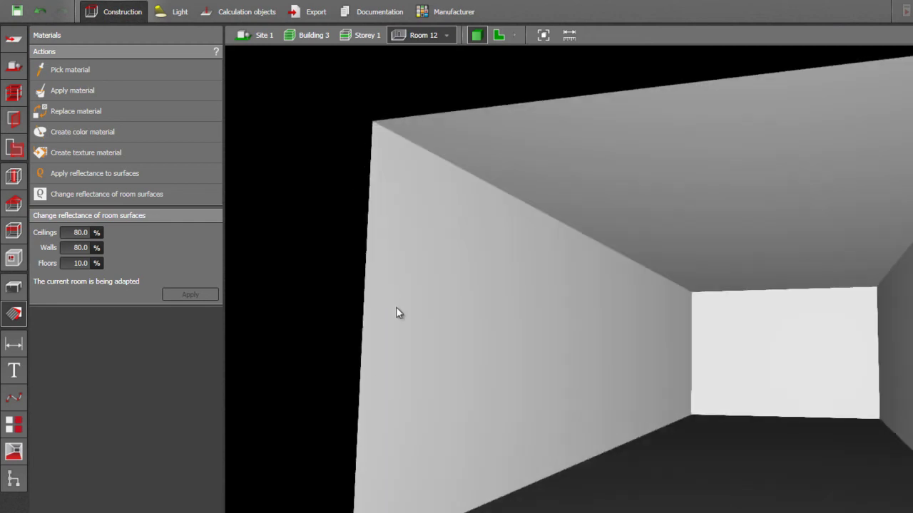
- Switch to Room 13 and apply surface reflectances of 80 % for ceilings, 40 % for walls and 30 % for floors
click(446, 35)
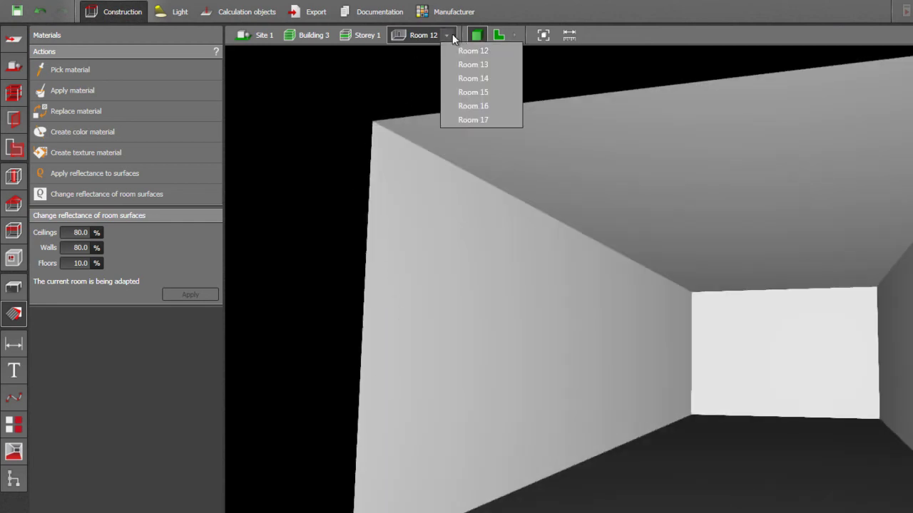
click(470, 75)
right_drag(468, 187, 605, 125)
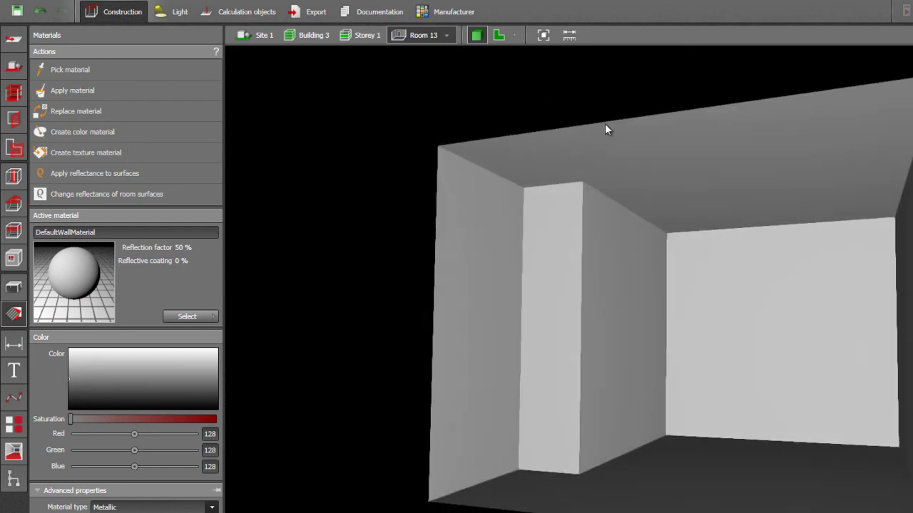
click(71, 197)
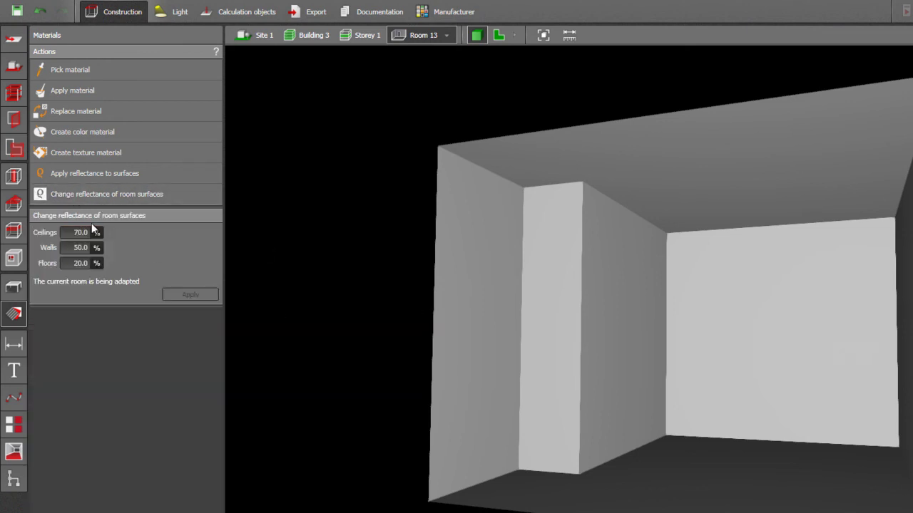
click(83, 232)
text(80)
key(Tab)
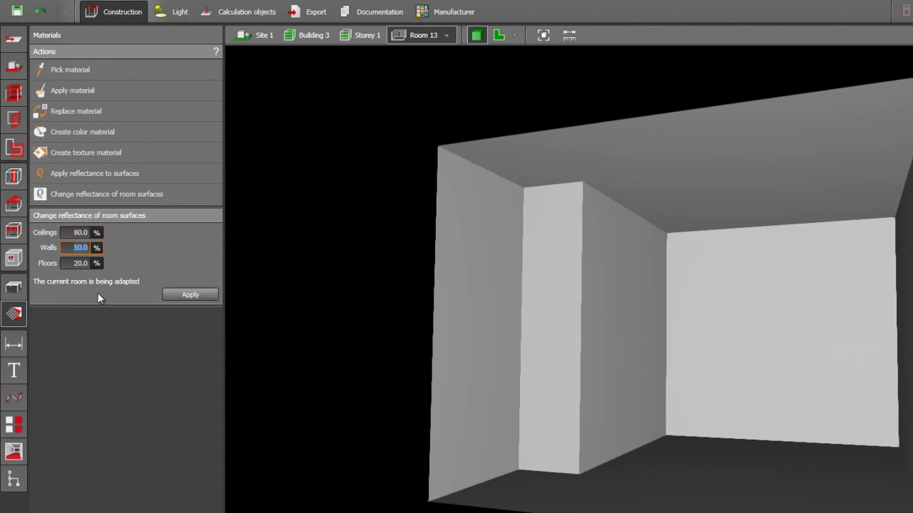
text(40)
click(73, 263)
text(30)
click(176, 294)
right_drag(347, 318, 360, 349)
- Examine the room summaries of Rooms 12 to 15 in the documentation for workplane heights, wall zones and reflection factors
click(365, 10)
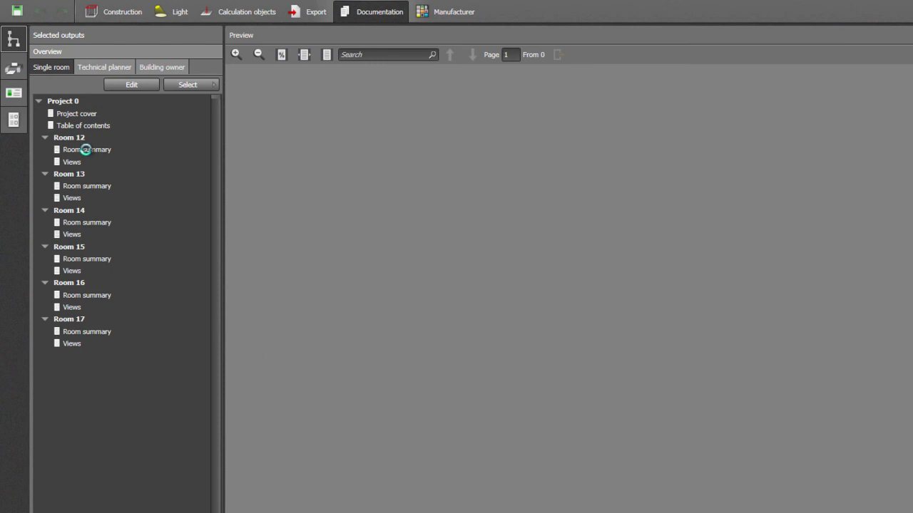
click(86, 149)
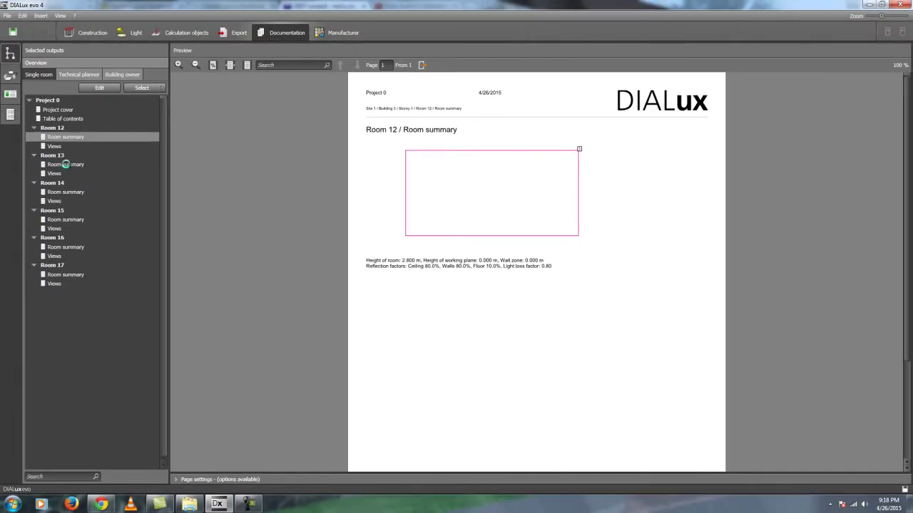
click(65, 164)
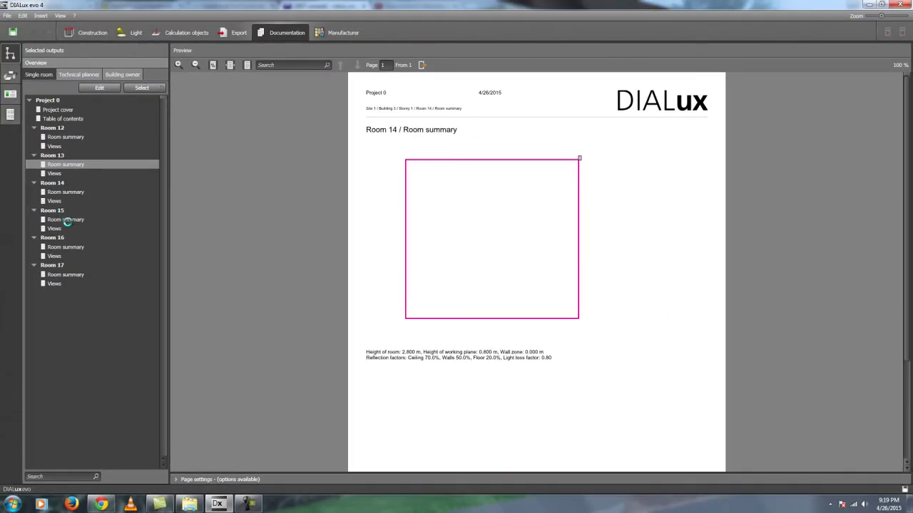
click(66, 220)
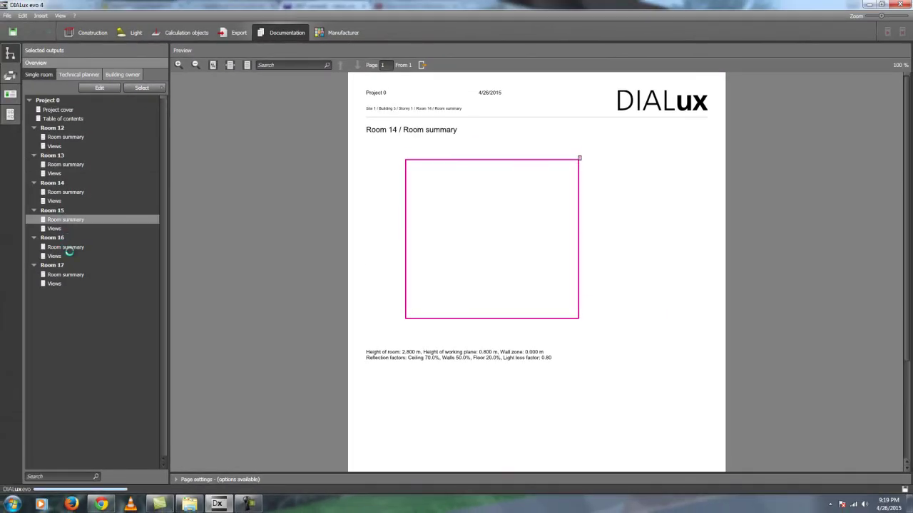
click(70, 252)
click(70, 254)
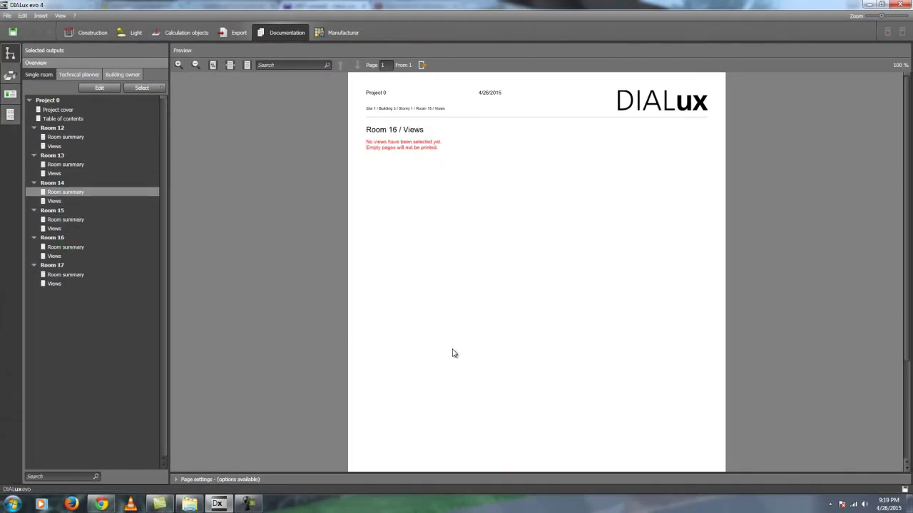
click(66, 220)
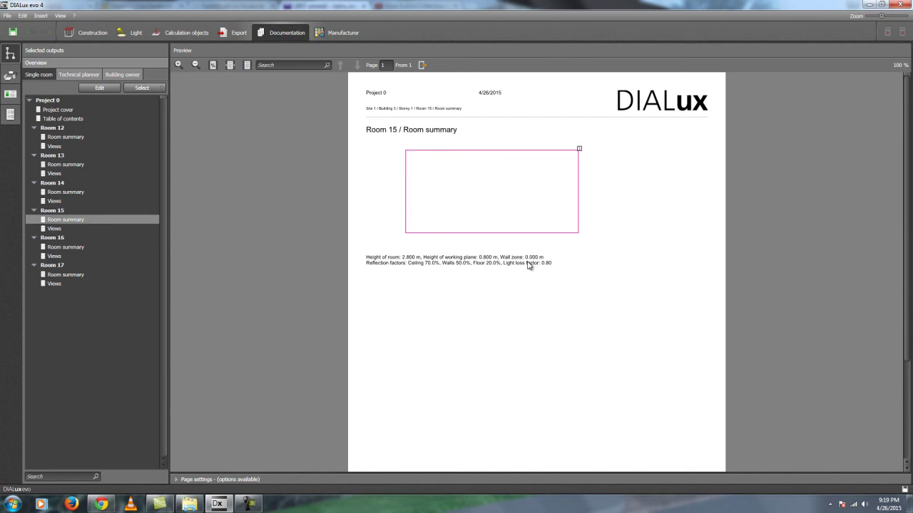
click(68, 192)
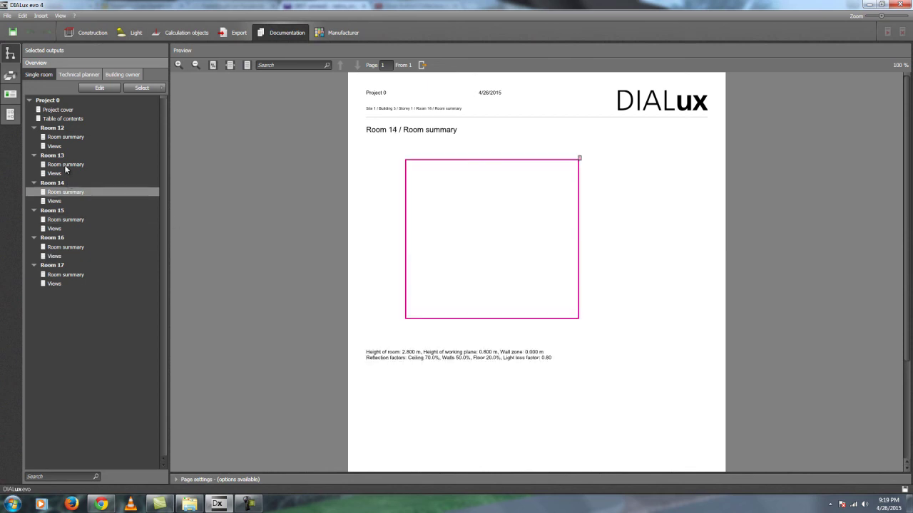
click(65, 164)
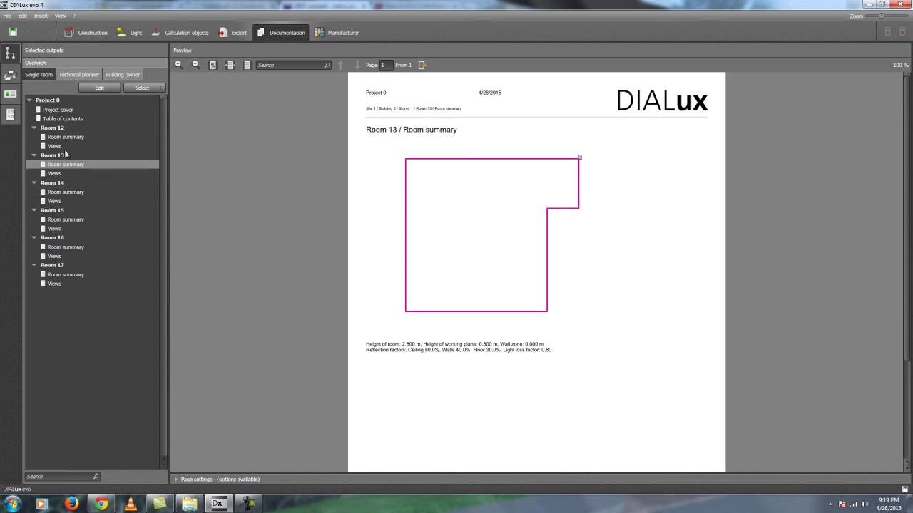
click(66, 136)
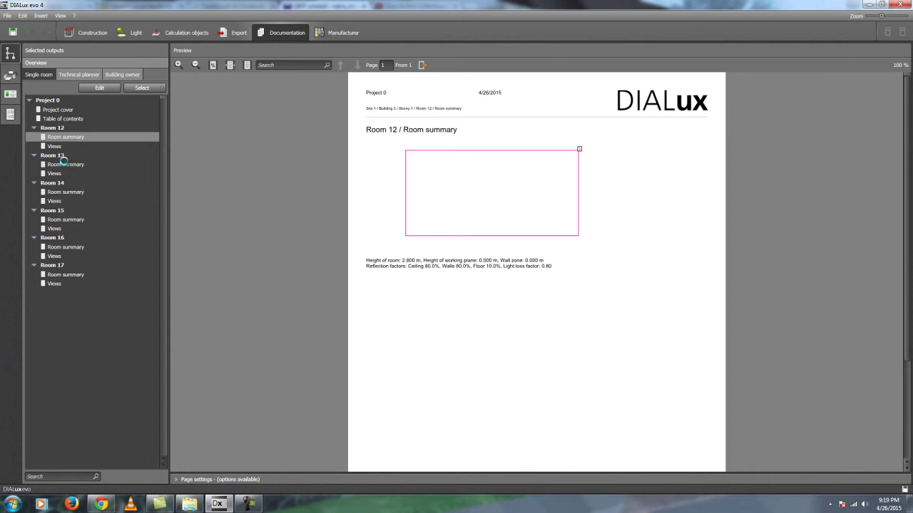
click(63, 163)
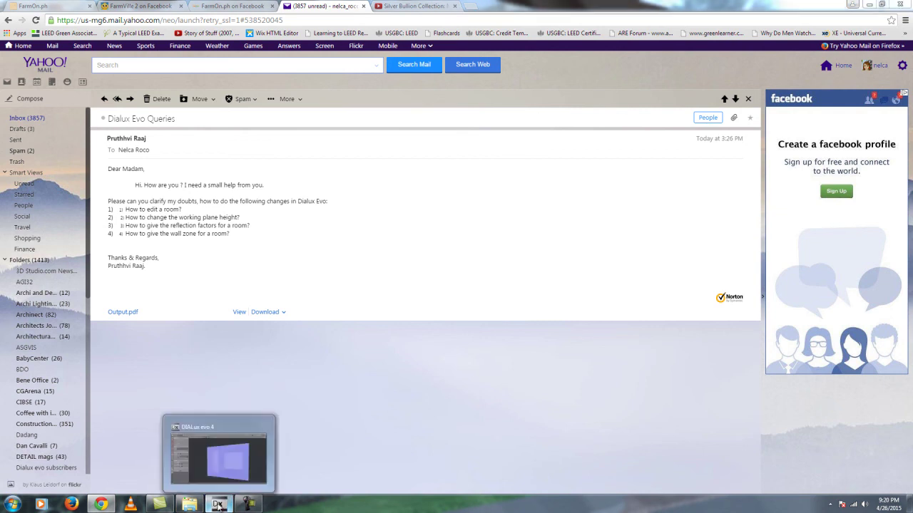
- Switch back from the e-mail to DIALux evo and dismiss the save reminder
click(220, 505)
scroll(531, 340, up, 3)
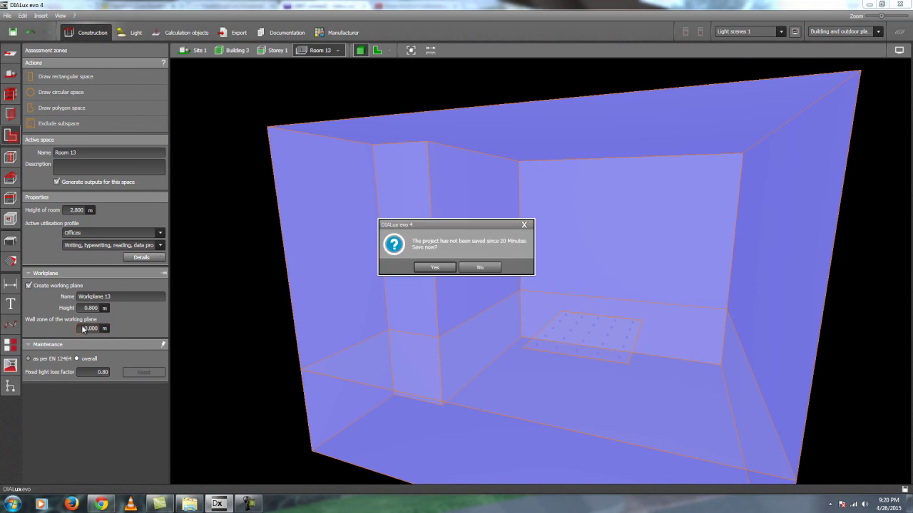
click(526, 224)
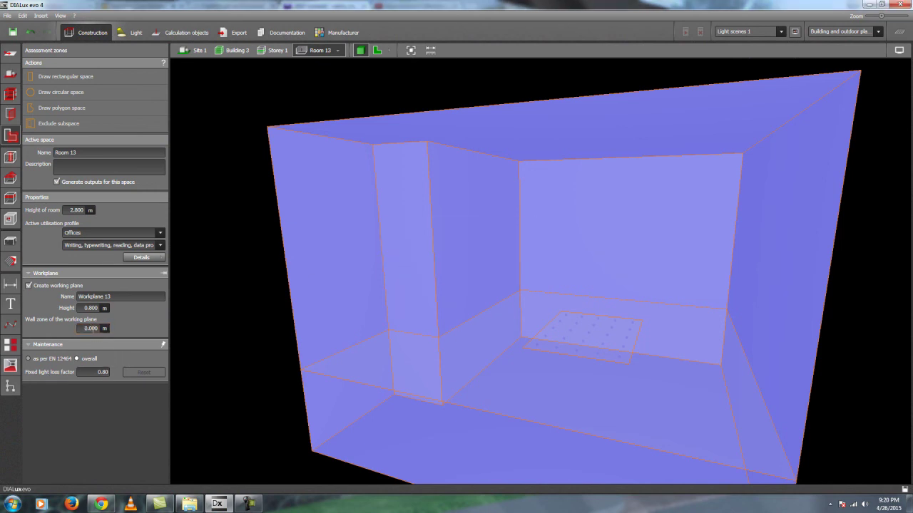
- Try a 0.5 m wall zone on Room 13's workplane and return it to 0 m
text(11)
key(Return)
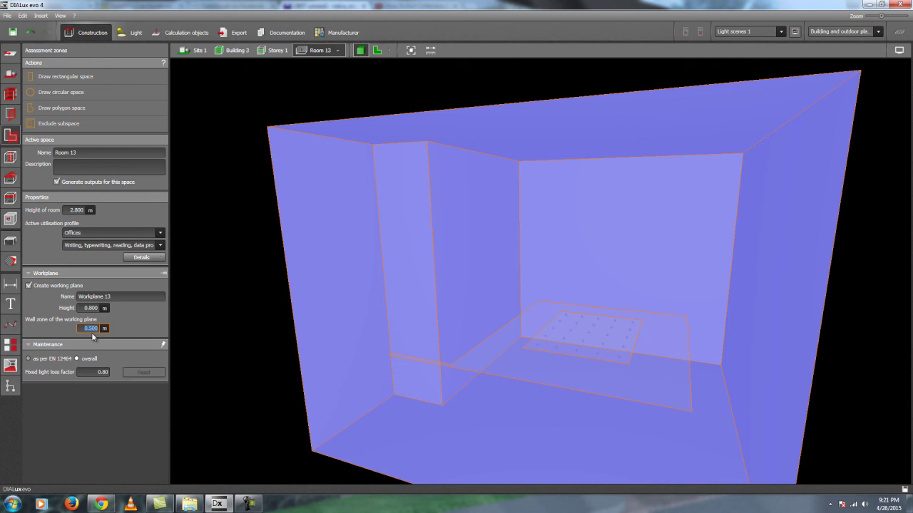
text(0)
key(Return)
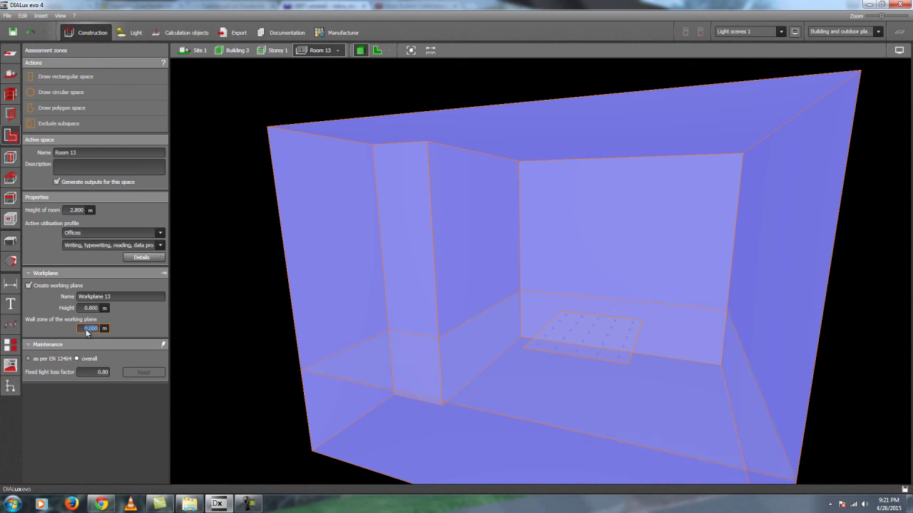
- Set the wall zone of Room 13's workplane to 0.5 m and its height to 0 m
key(Return)
click(95, 308)
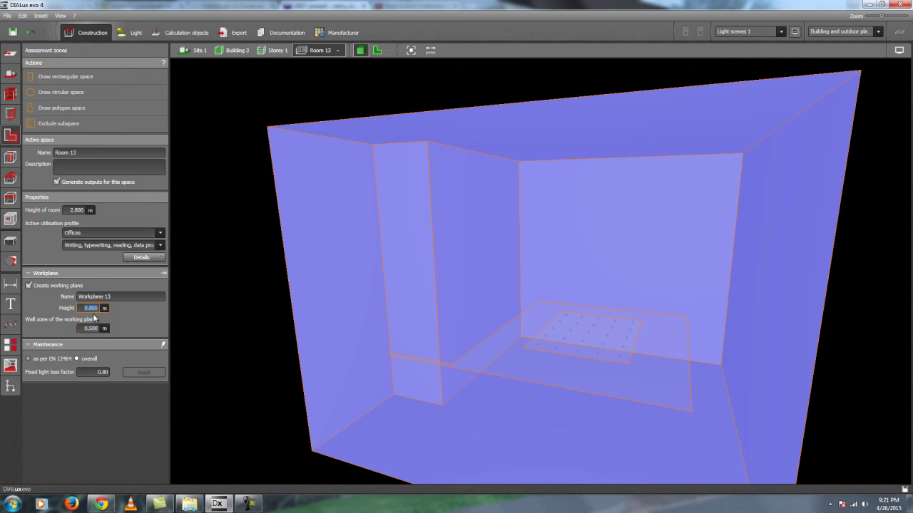
text(0)
key(Return)
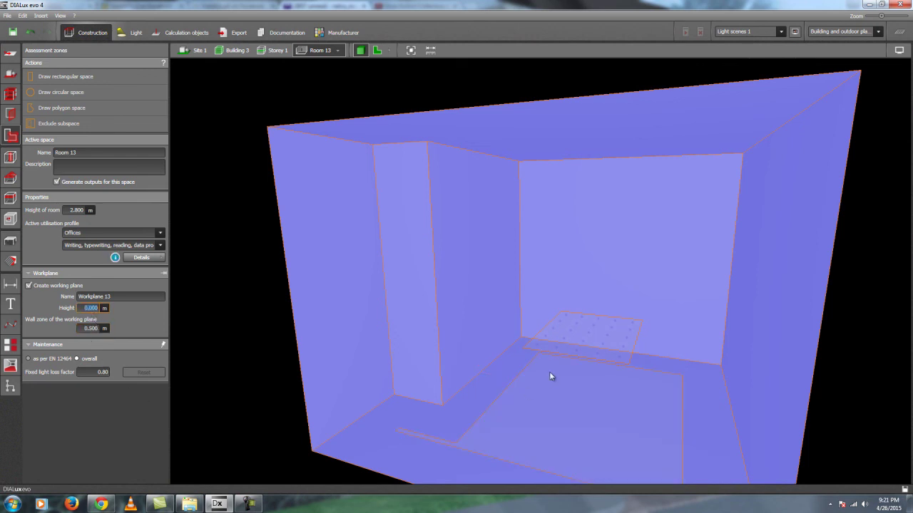
drag(317, 400, 214, 406)
right_drag(214, 406, 189, 413)
scroll(408, 367, up, 2)
drag(392, 372, 352, 386)
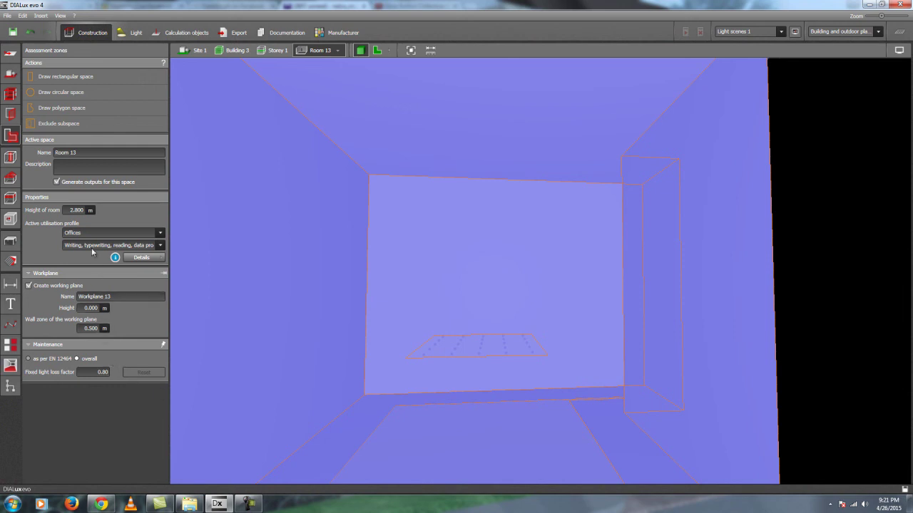
- Review the details of Room 13's active utilisation profile, including illuminance, glare limitation and use times
click(136, 258)
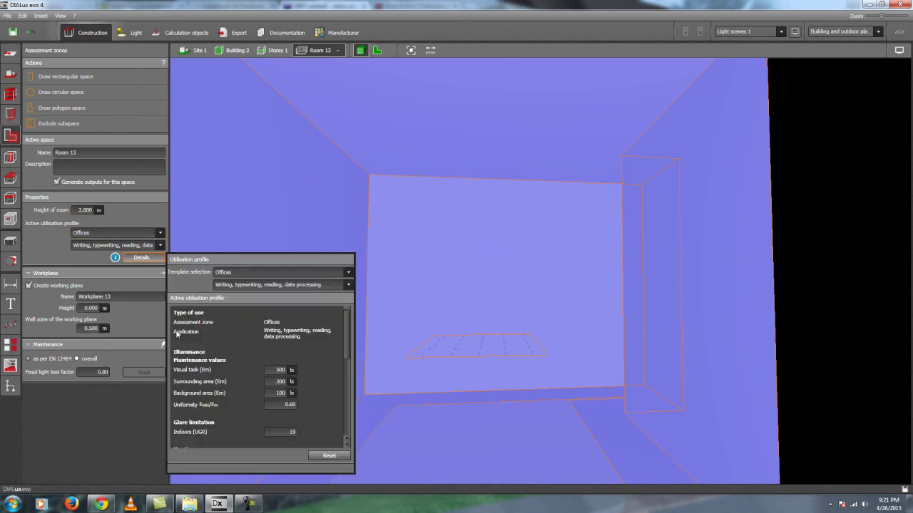
mouse_move(350, 349)
mouse_down()
mouse_move(357, 427)
mouse_move(358, 355)
mouse_up()
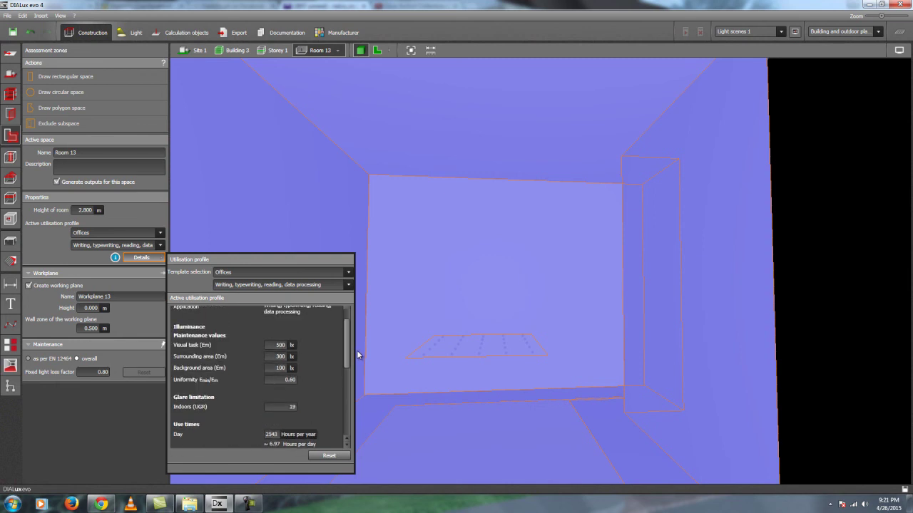
click(207, 207)
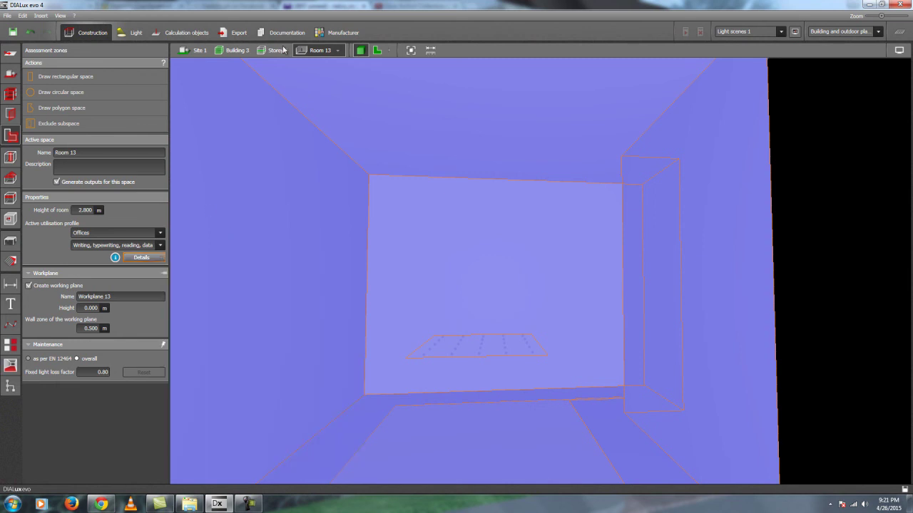
- Check Room 13's room summary in the documentation, return to the construction view and select the room's space
click(71, 152)
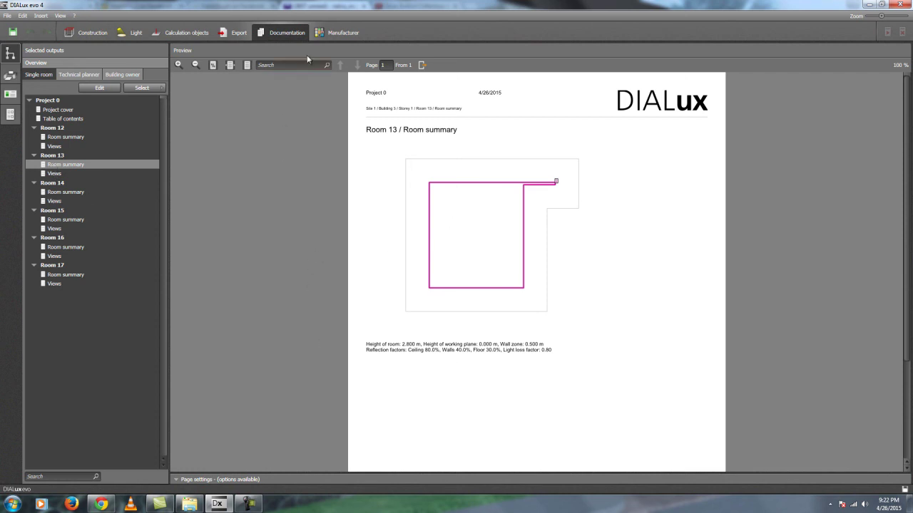
click(87, 32)
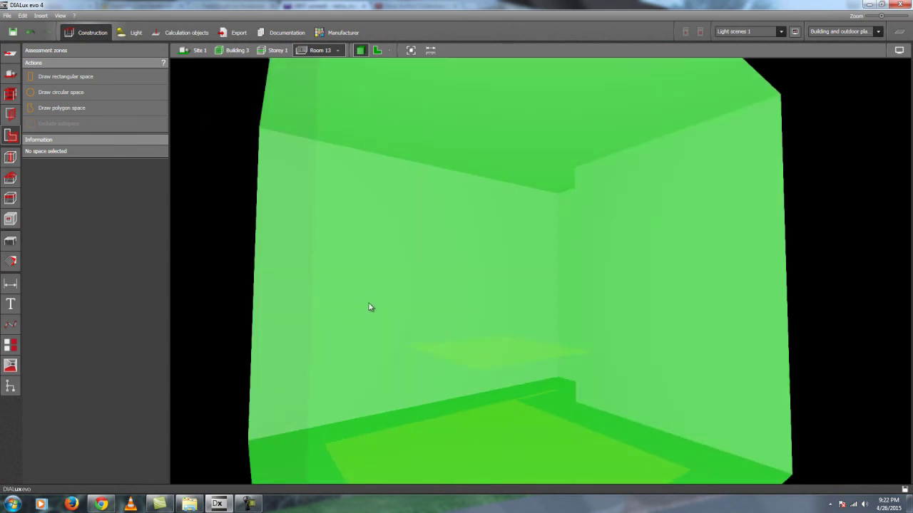
click(378, 314)
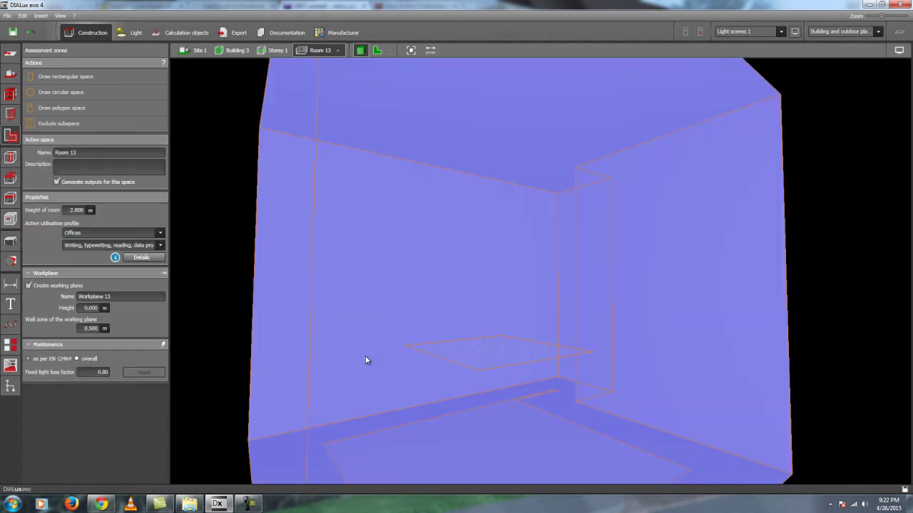
- Try a rectangular calculation surface on the floor of Room 13 and delete it
click(175, 32)
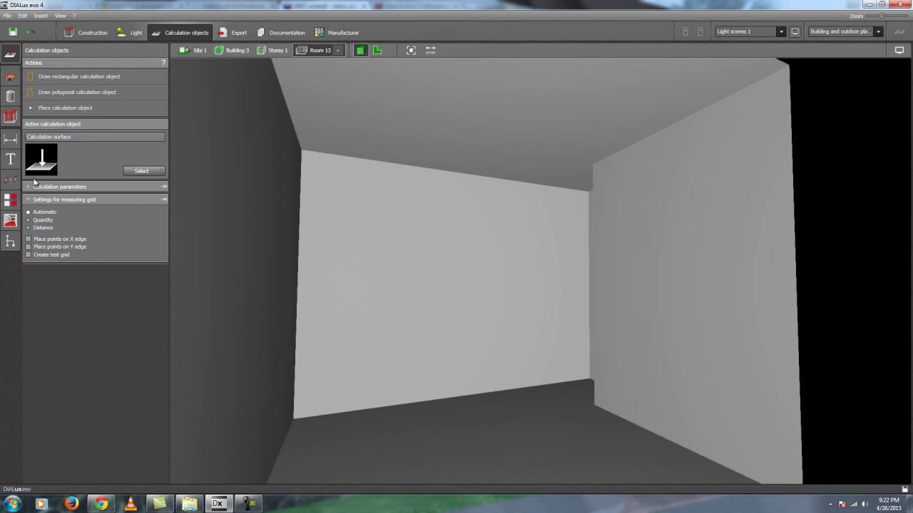
right_drag(438, 324, 378, 320)
right_drag(344, 214, 353, 285)
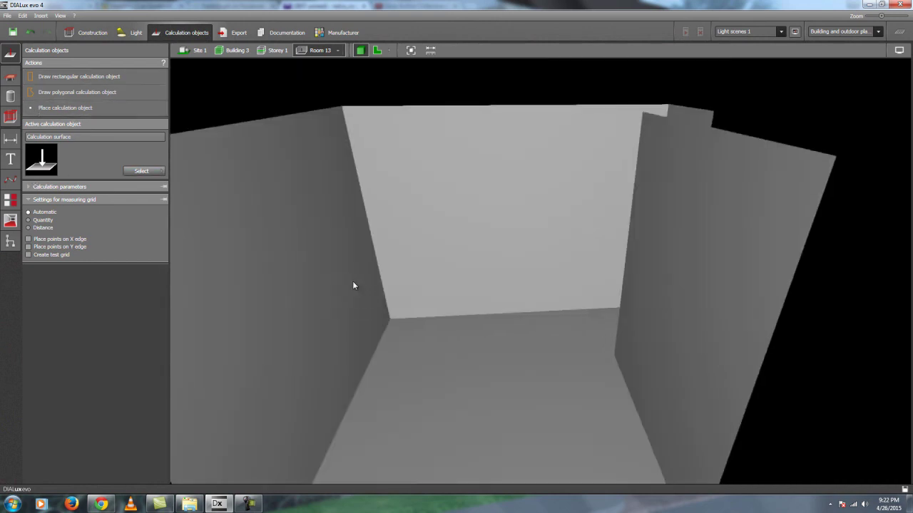
middle_drag(369, 257, 394, 178)
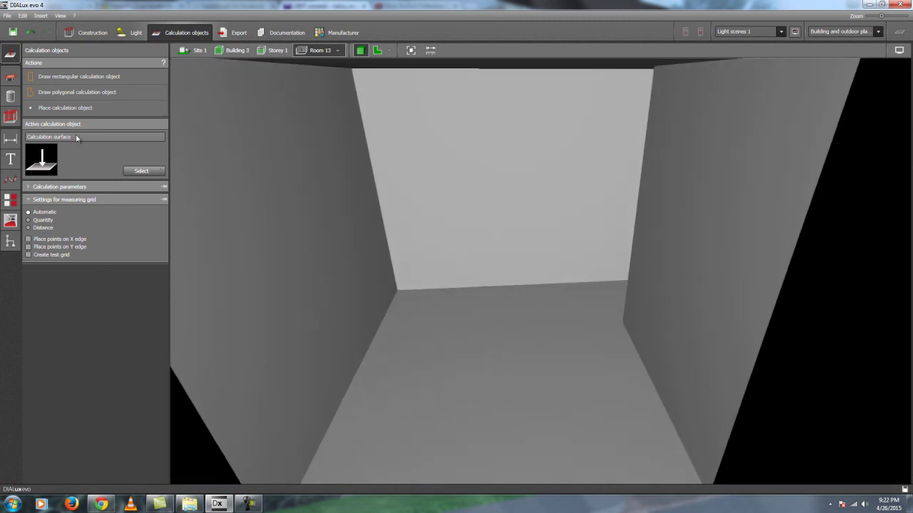
click(47, 79)
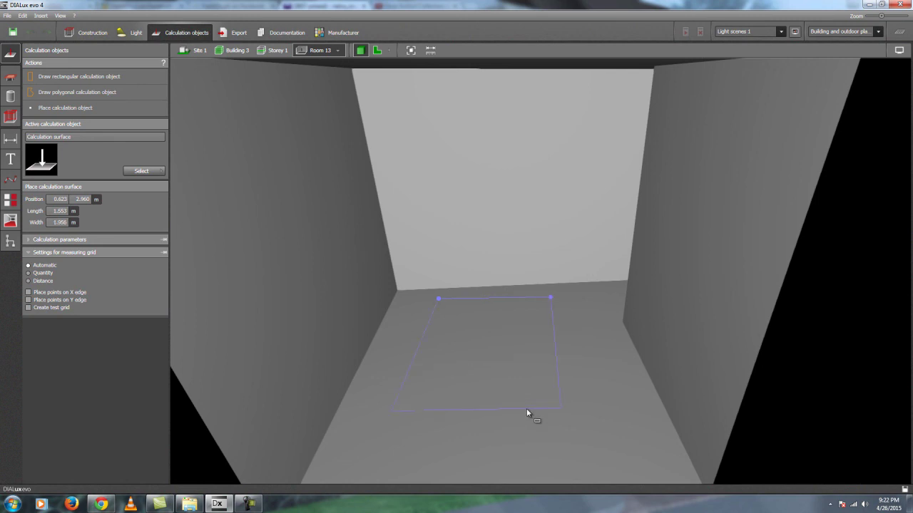
click(526, 408)
click(217, 446)
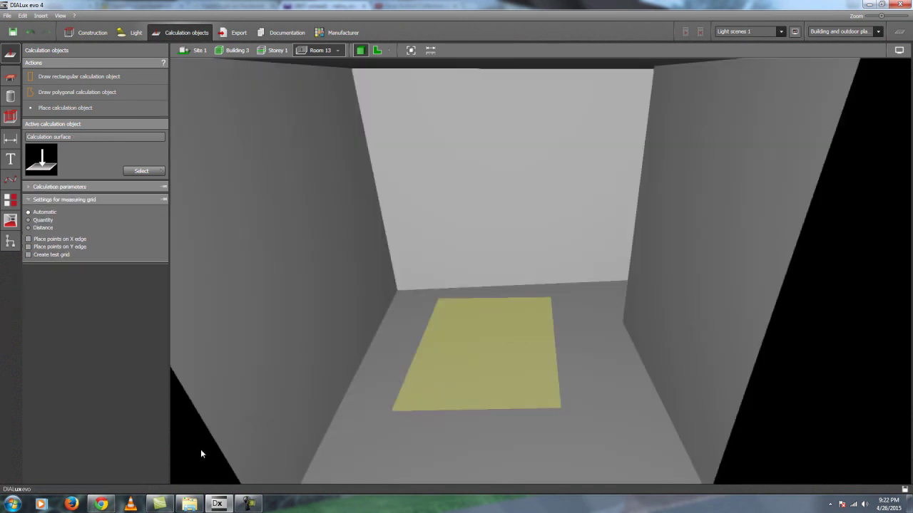
click(468, 408)
key(Delete)
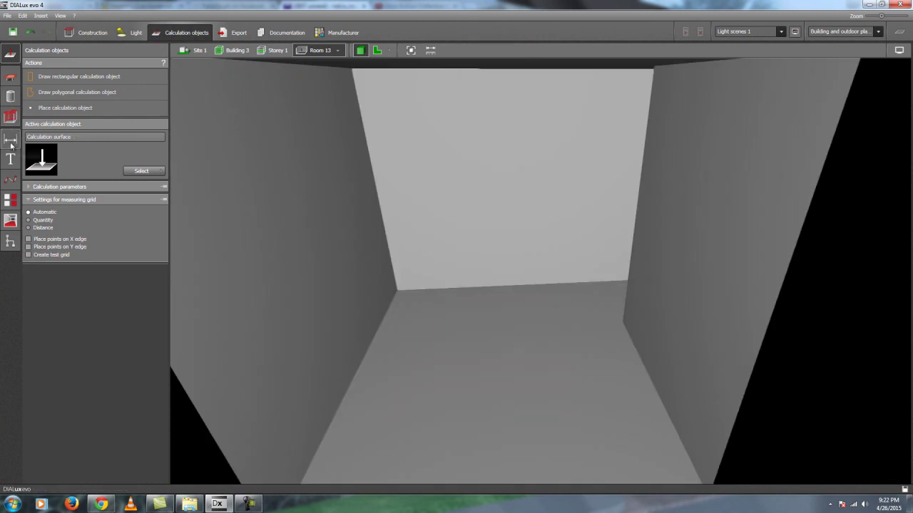
- Look through the calculation parameters and measuring grid settings for calculation objects
click(27, 187)
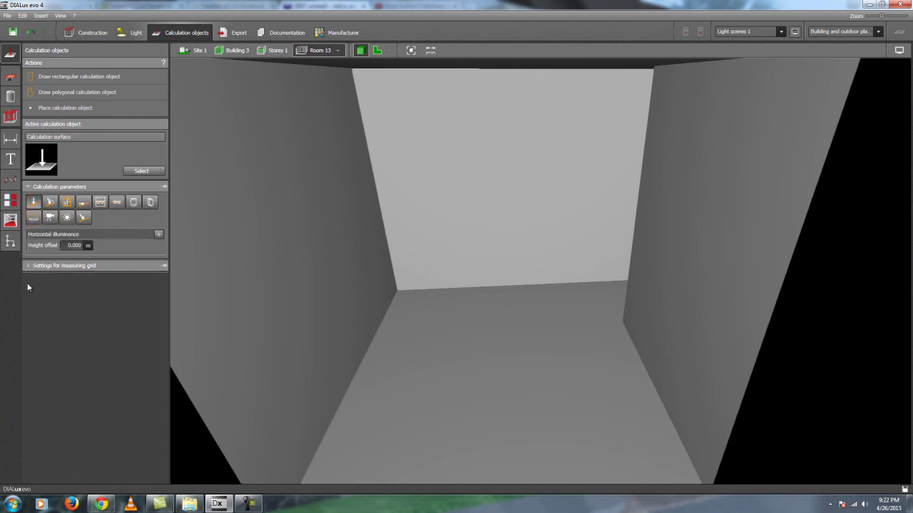
click(27, 265)
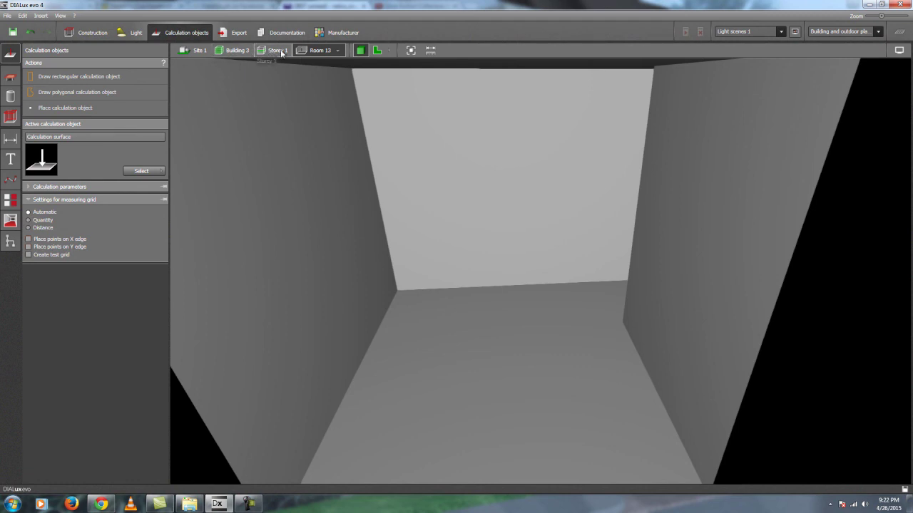
- Select Room 13's space in the construction view and turn off output generation for it
click(89, 32)
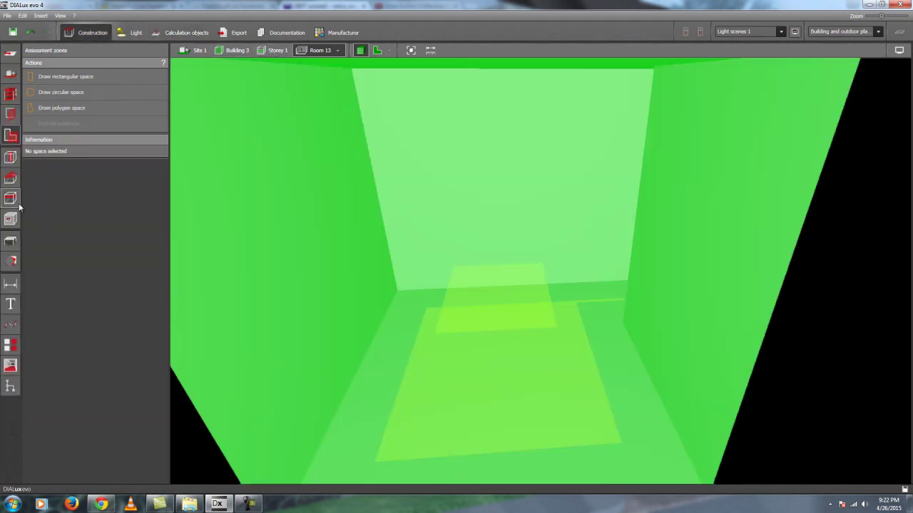
click(341, 274)
right_drag(376, 266, 401, 253)
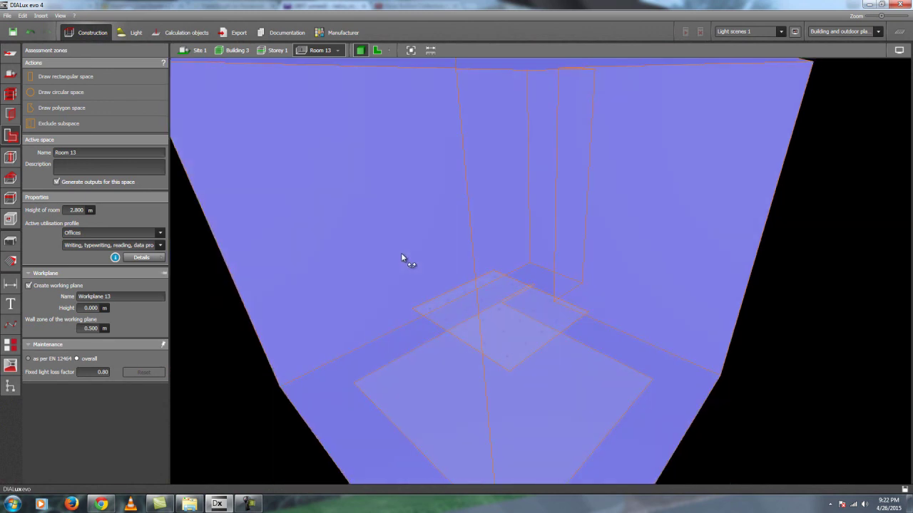
right_drag(513, 351, 434, 337)
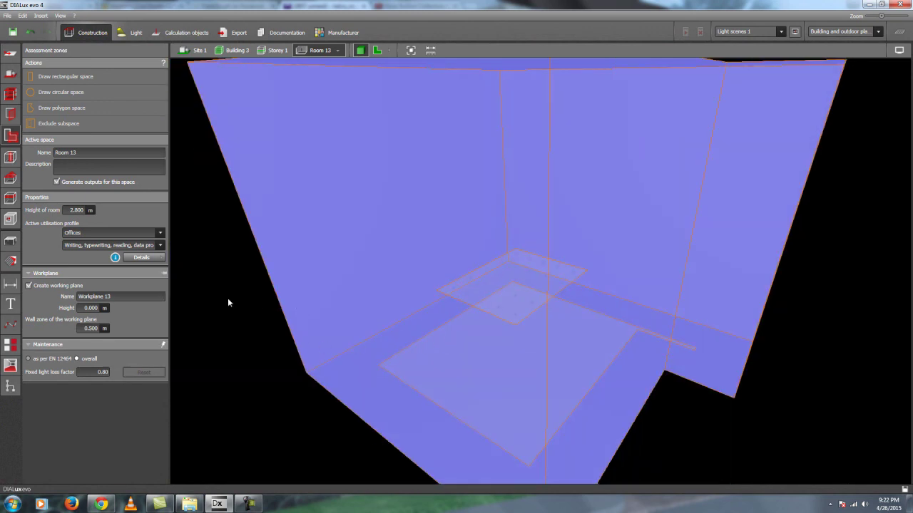
click(56, 181)
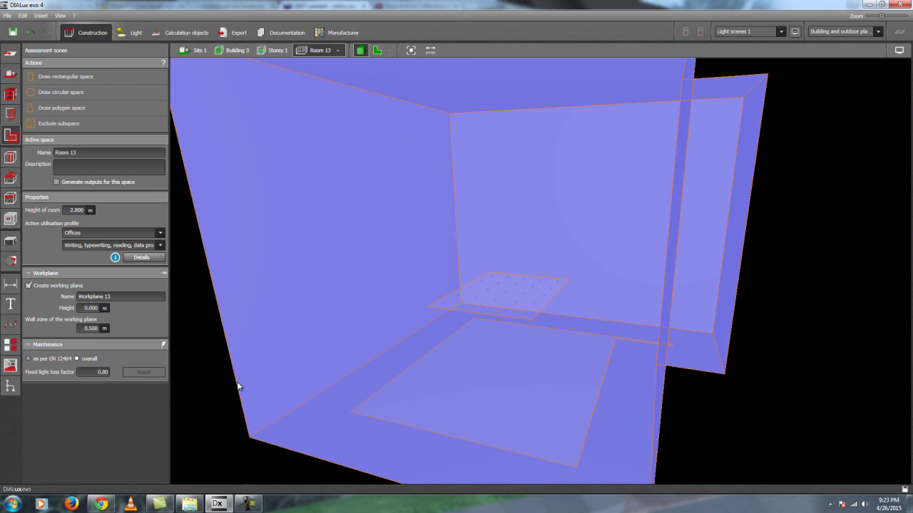
right_drag(258, 373, 442, 319)
right_drag(408, 359, 348, 362)
right_drag(380, 308, 404, 316)
- Check the output selection and Room 13's room summary in the documentation, and return to the construction view
click(280, 35)
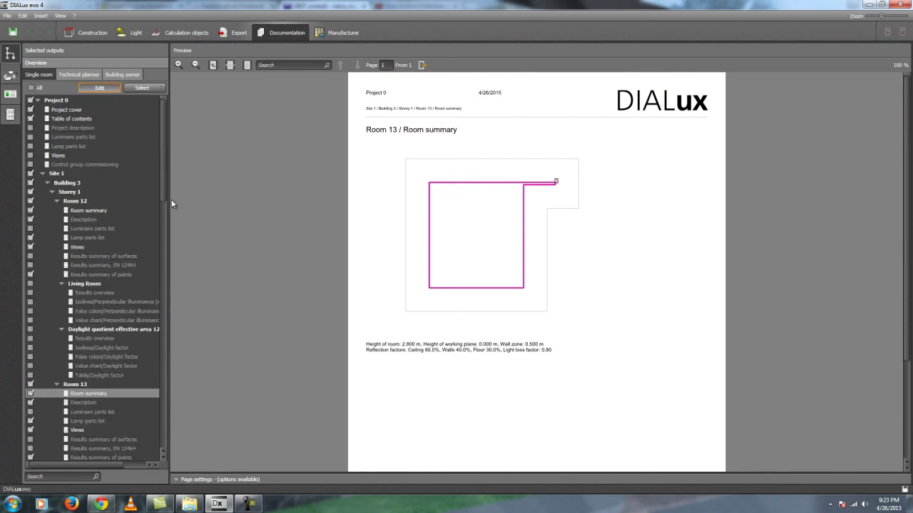
click(100, 88)
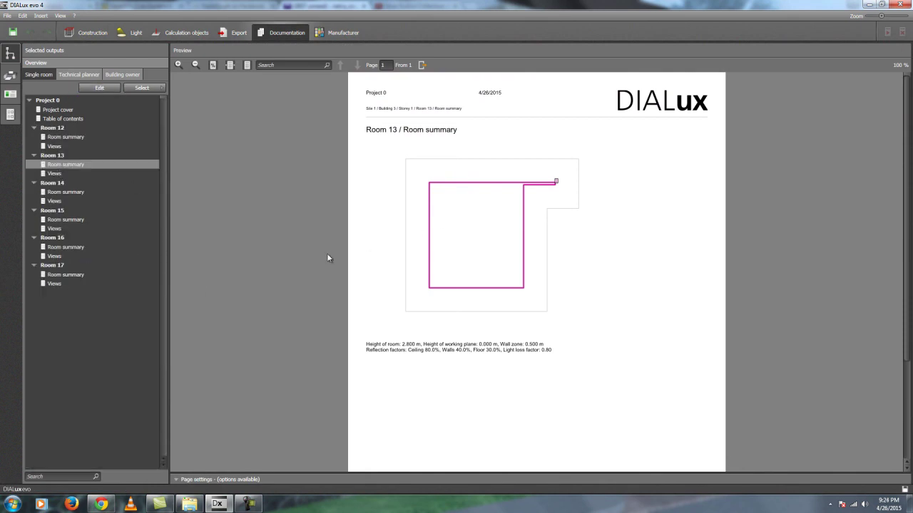
click(87, 32)
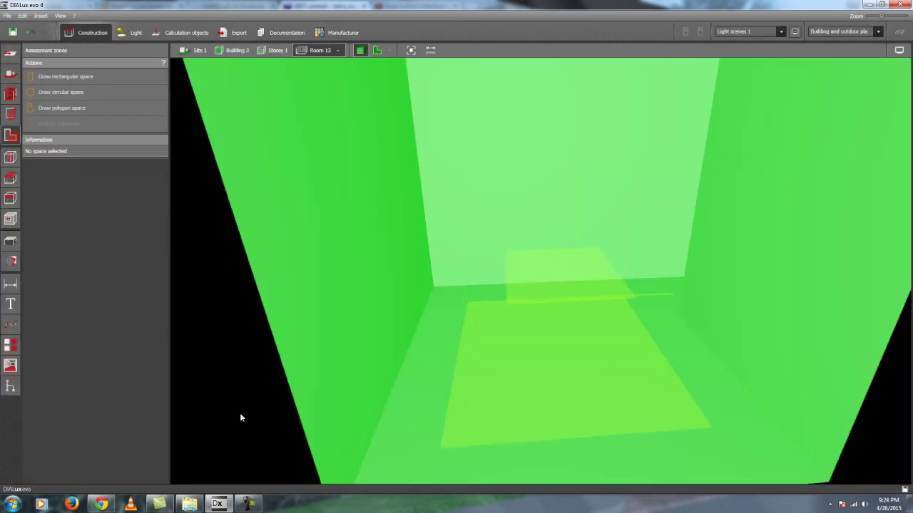
- Switch to the browser and reread the e-mail with the DIALux evo queries
click(107, 507)
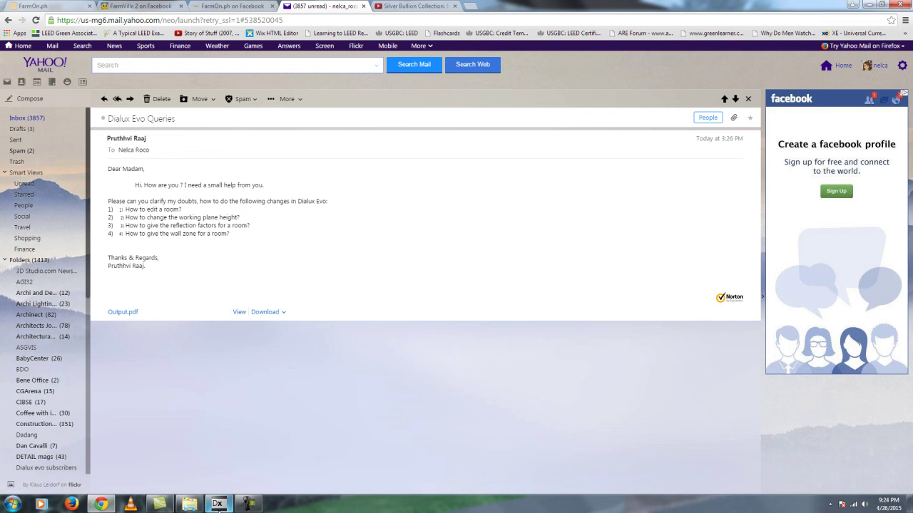
mouse_move(215, 506)
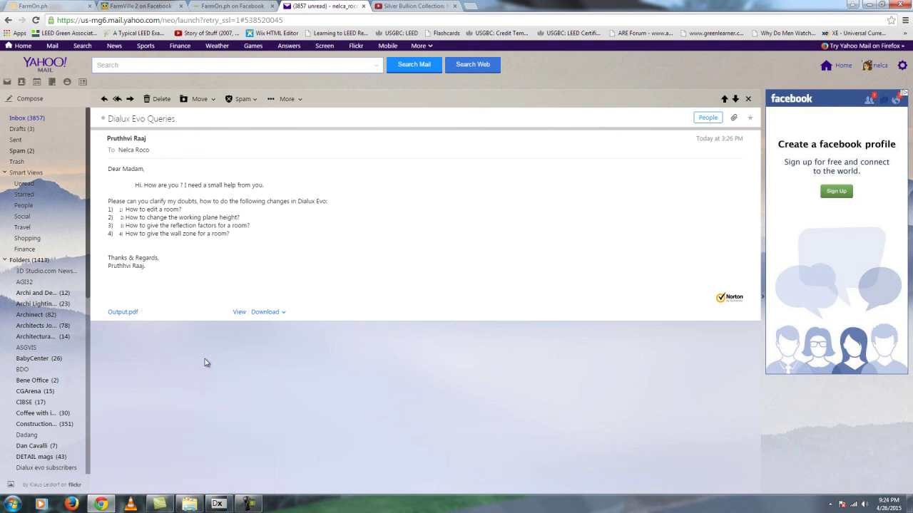